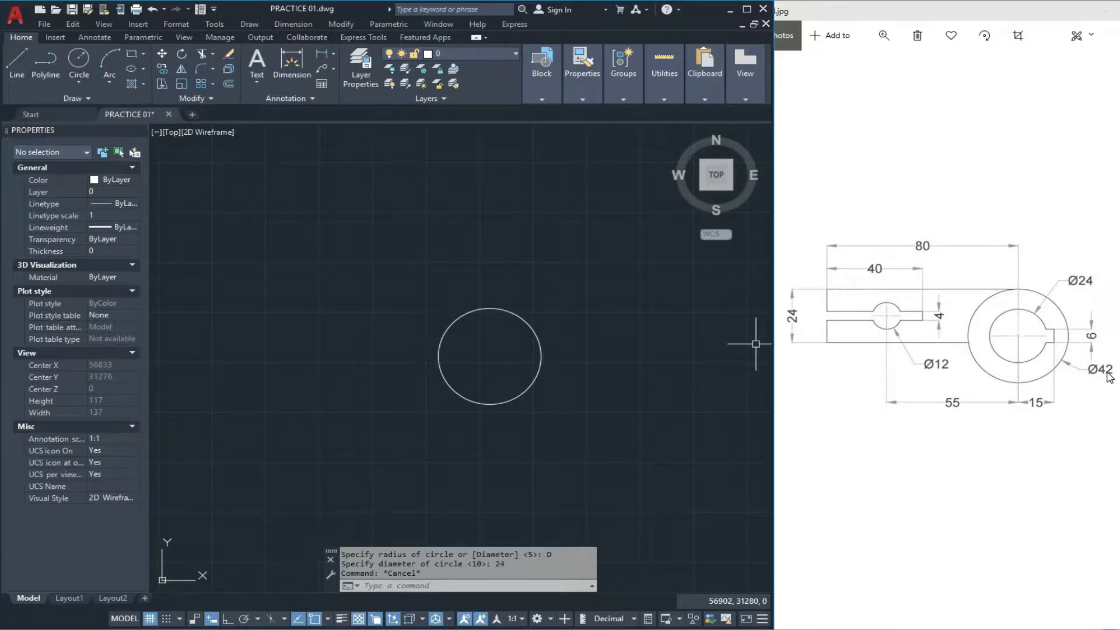
Draw a 42 mm diameter circle concentric with the existing 24 mm circle
type("c")
key("Return")
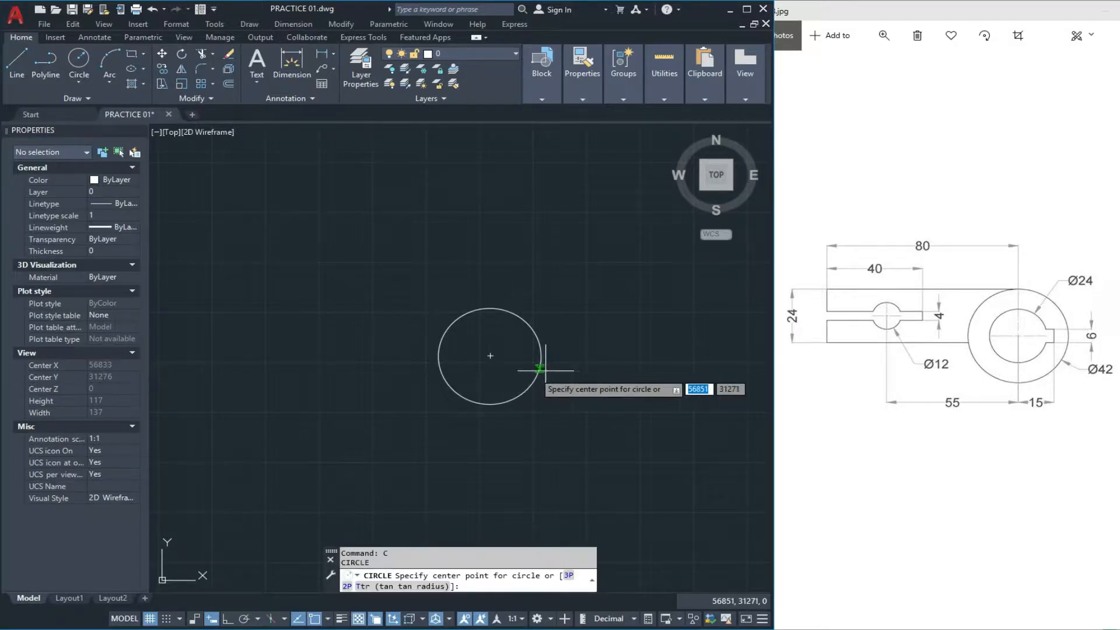
left_click(490, 355)
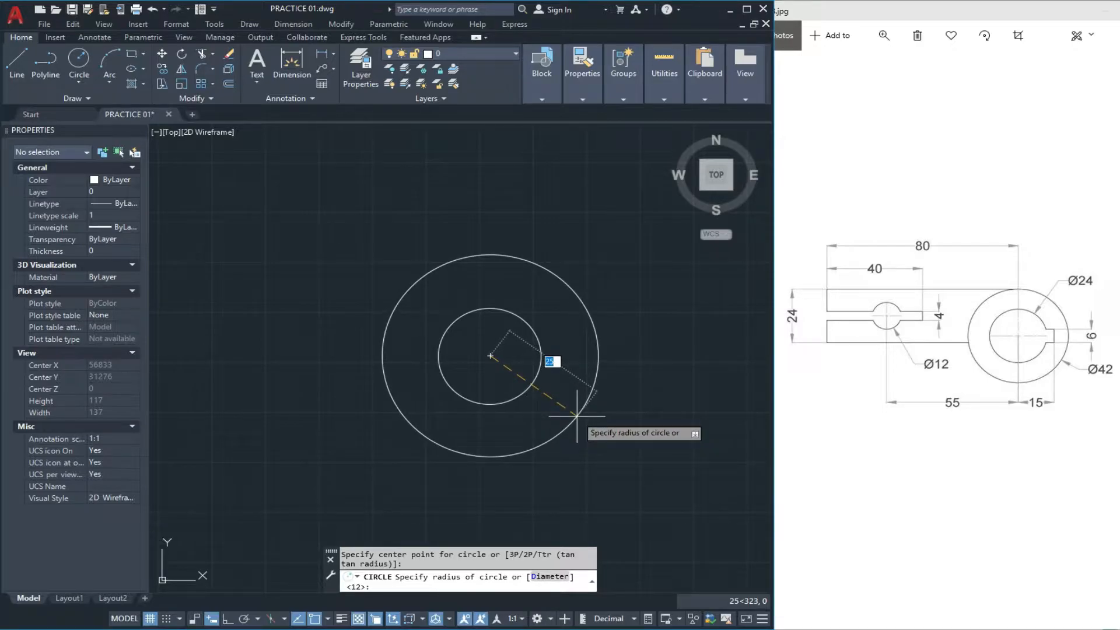
type("D")
key("Return")
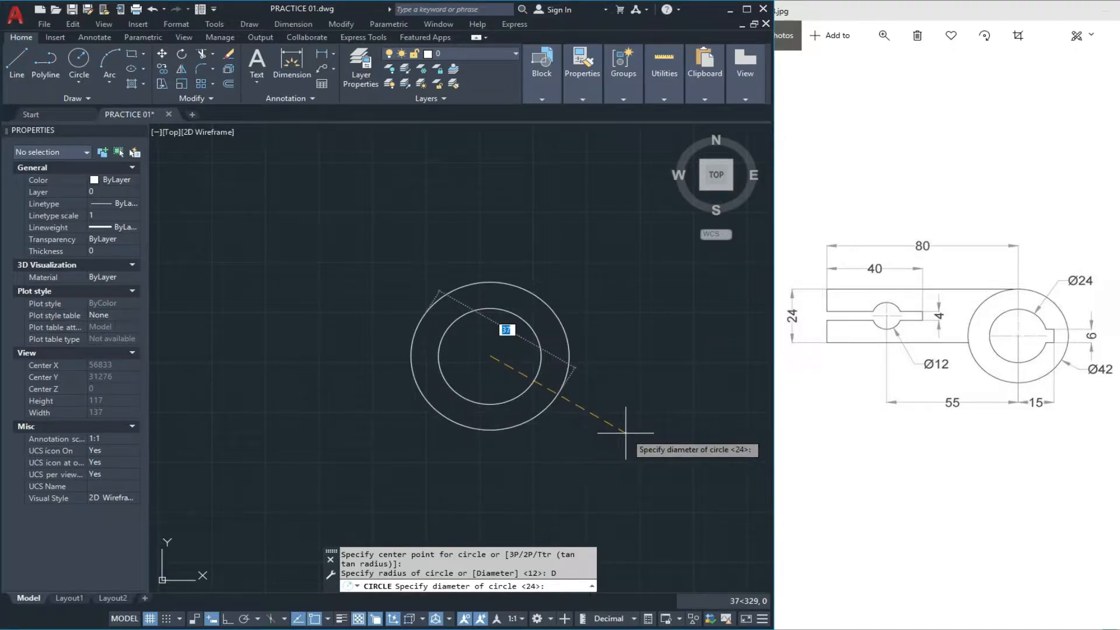
key("Return")
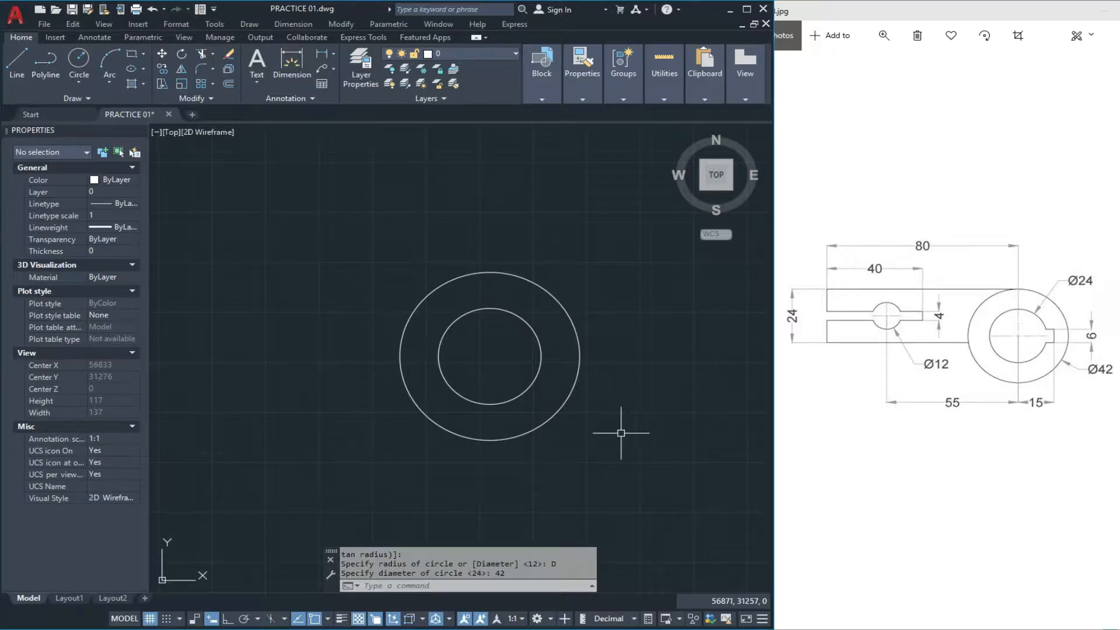
scroll(537, 378, "up", 1)
middle_click_drag(519, 382, 507, 360)
key("Escape")
key("Escape")
Draw horizontal and vertical centre lines across the inner circle, joining its opposite quadrant points
type("L")
key("Return")
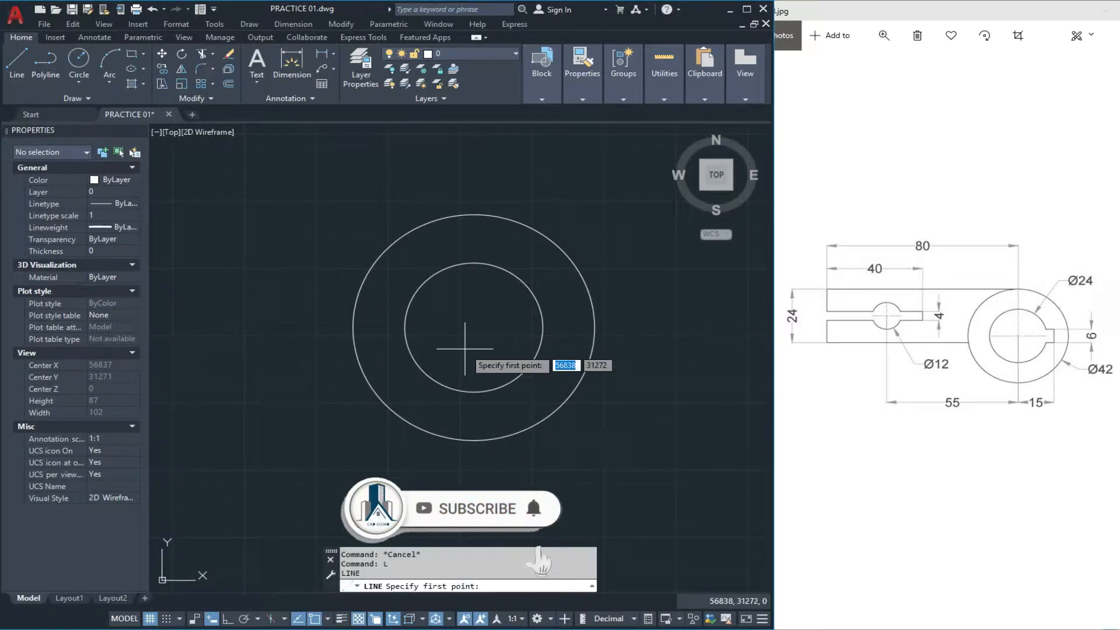
left_click(404, 327)
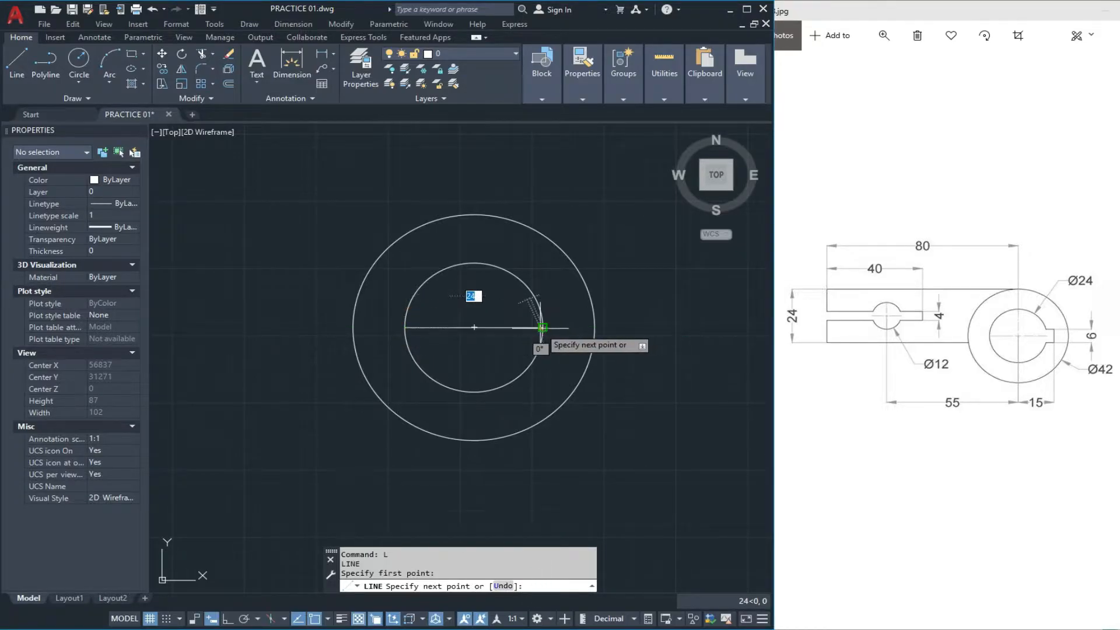
left_click(542, 326)
key("Escape")
key("Return")
left_click(473, 262)
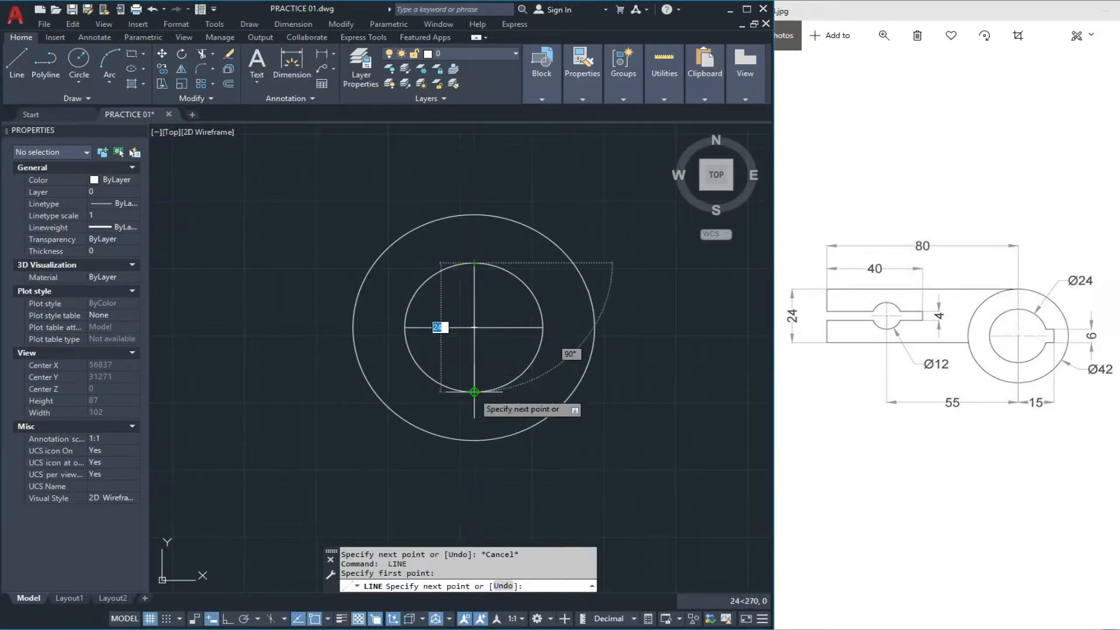
left_click(473, 391)
key("Escape")
Move both centre lines to the Projection layer and set their linetype scale to 0.02
left_click(484, 304)
left_click(470, 330)
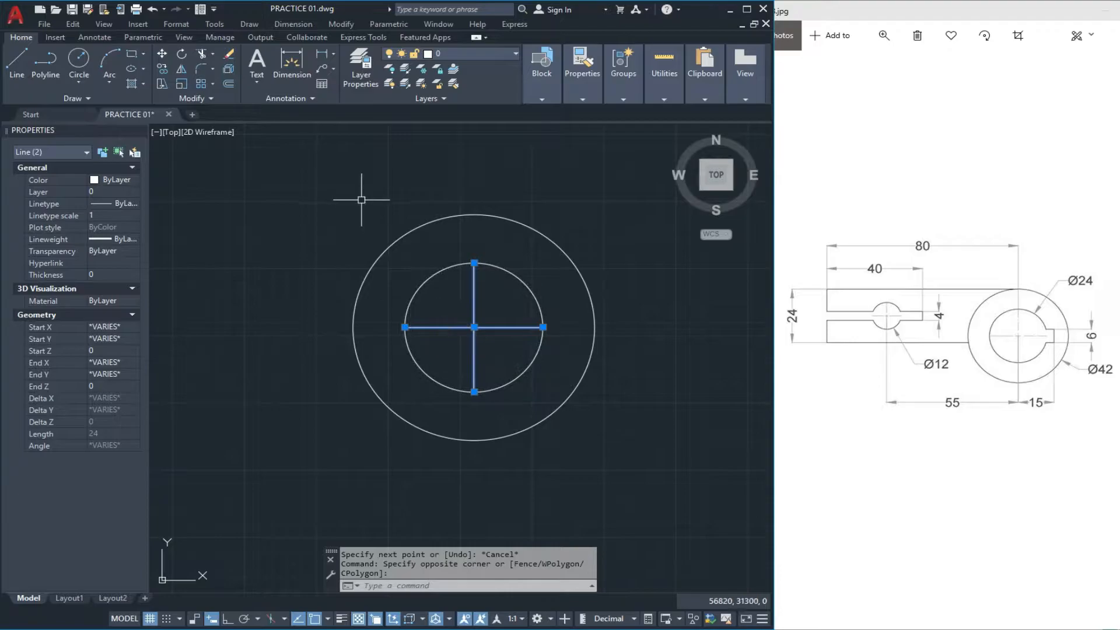
left_click(467, 50)
left_click(470, 89)
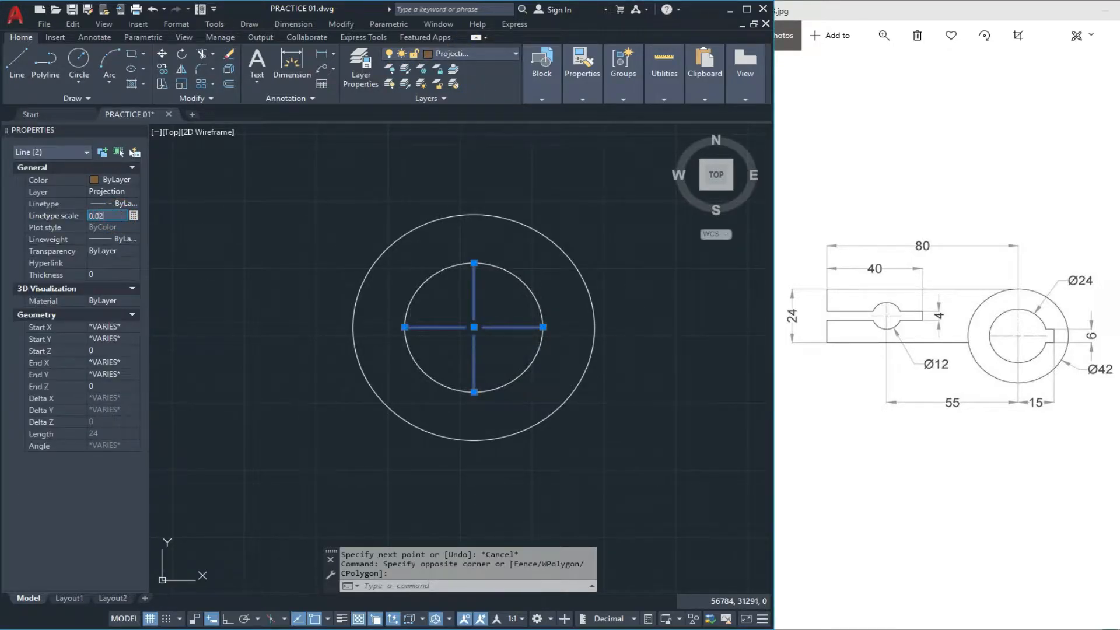
key("Return")
key("Escape")
key("Escape")
key("Escape")
Offset the vertical centre line 15 mm to the right
scroll(484, 329, "up", 1)
scroll(484, 328, "up", 2)
scroll(513, 318, "down", 2)
middle_click_drag(514, 328, 506, 327)
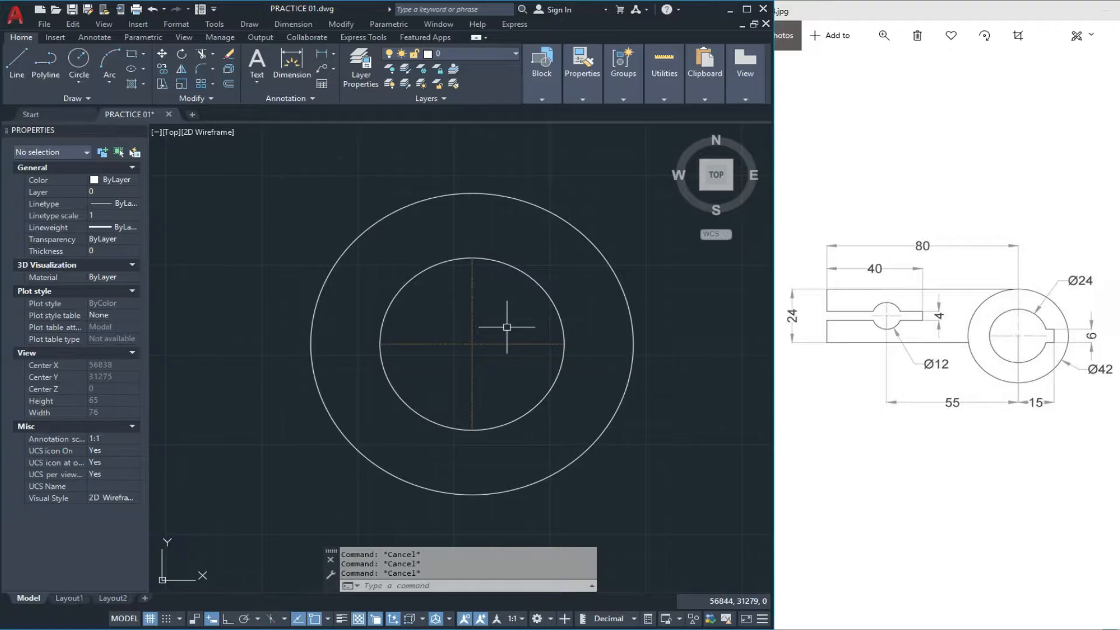
type("o")
key("Return")
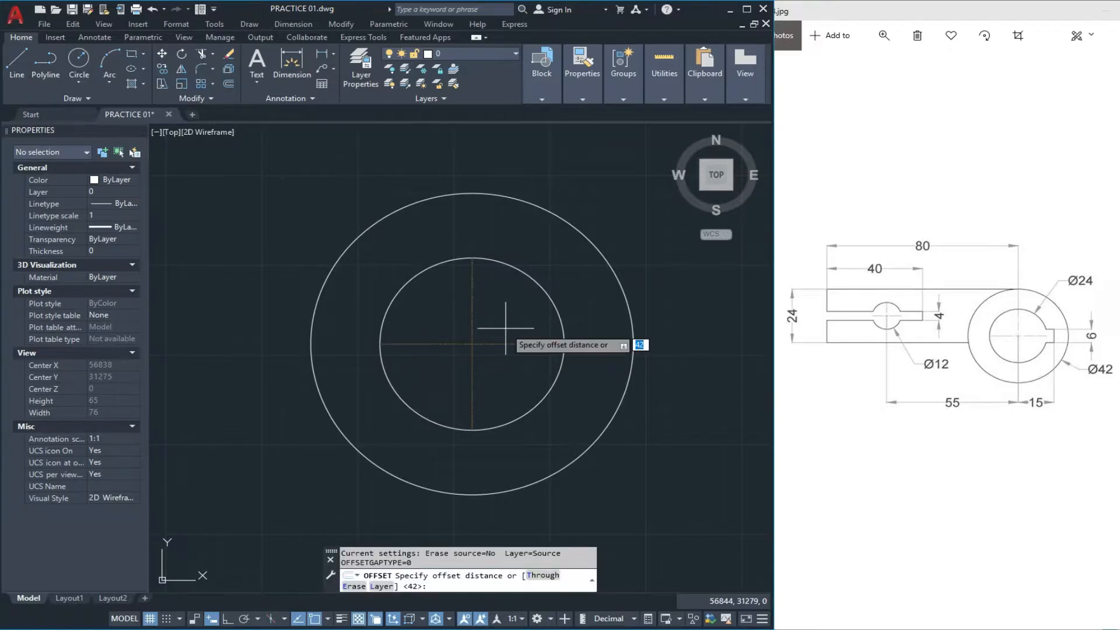
key("Return")
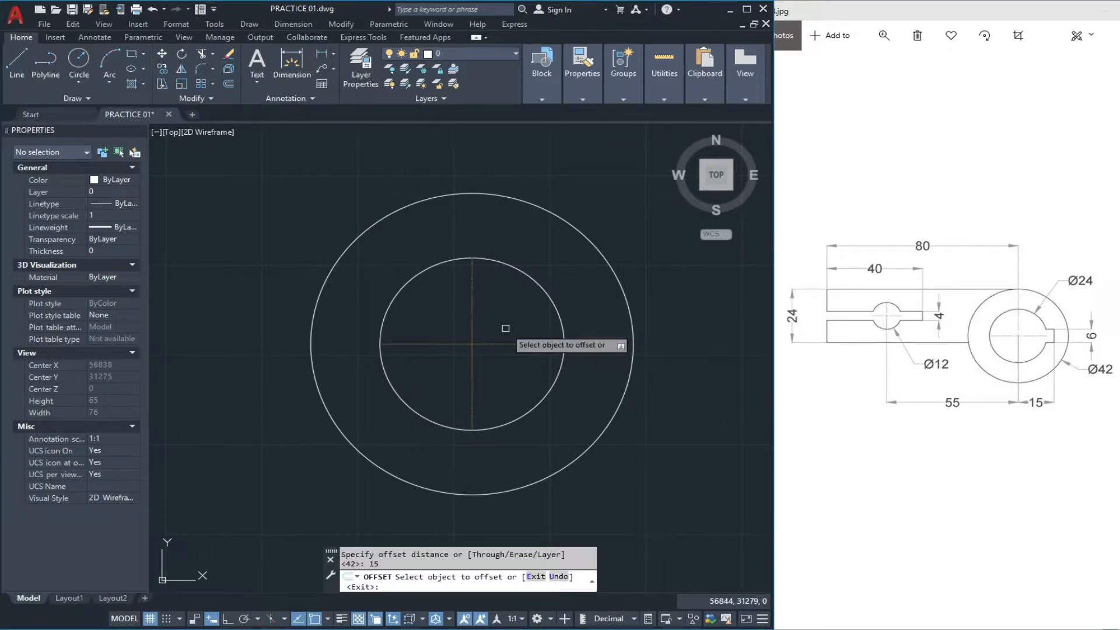
left_click(472, 320)
left_click(527, 320)
key("Escape")
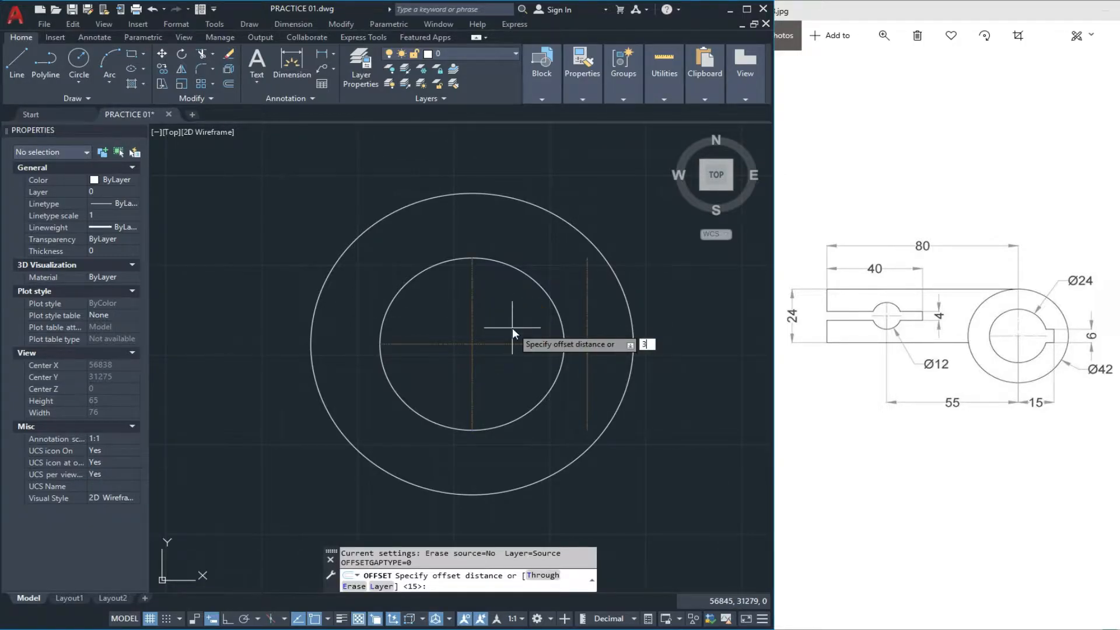
Offset the horizontal centre line 3 mm above and 3 mm below
key("Return")
left_click(525, 343)
left_click(583, 311)
left_click(522, 343)
left_click(519, 375)
scroll(560, 337, "up", 3)
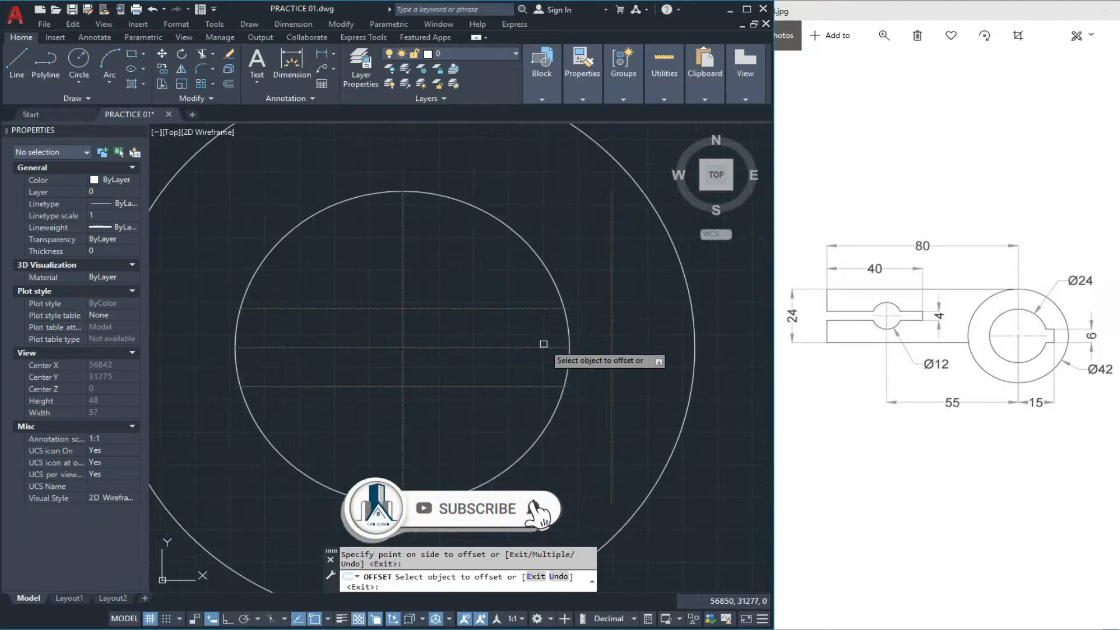
key("Escape")
key("Escape")
key("Escape")
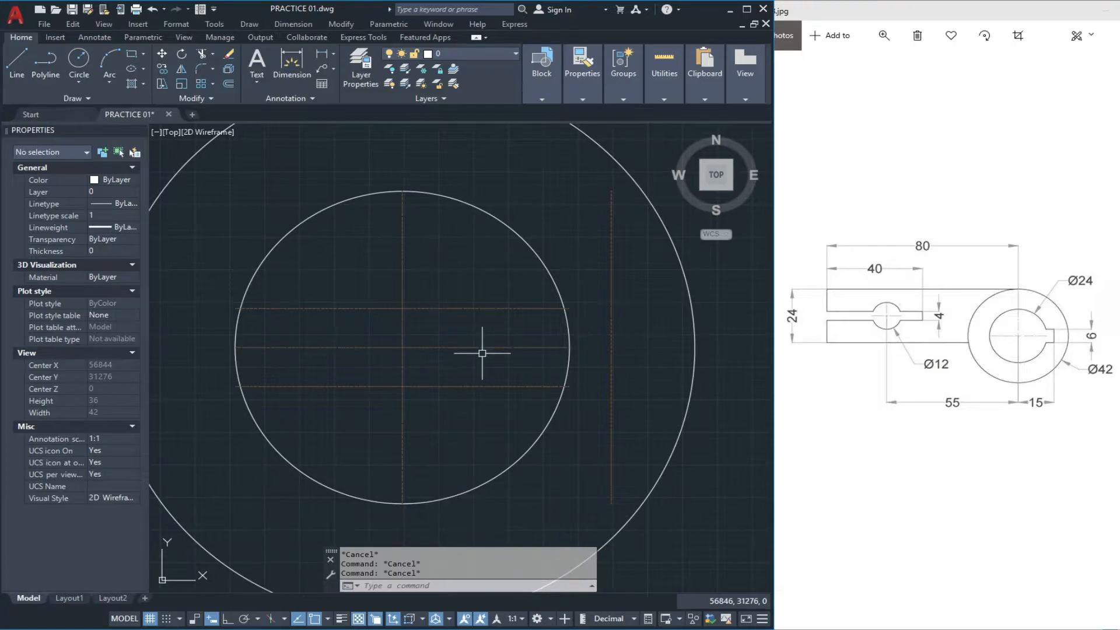
Stretch the right ends of the three horizontal construction lines to the offset vertical line
left_click(539, 376)
left_click(513, 389)
left_click(569, 385)
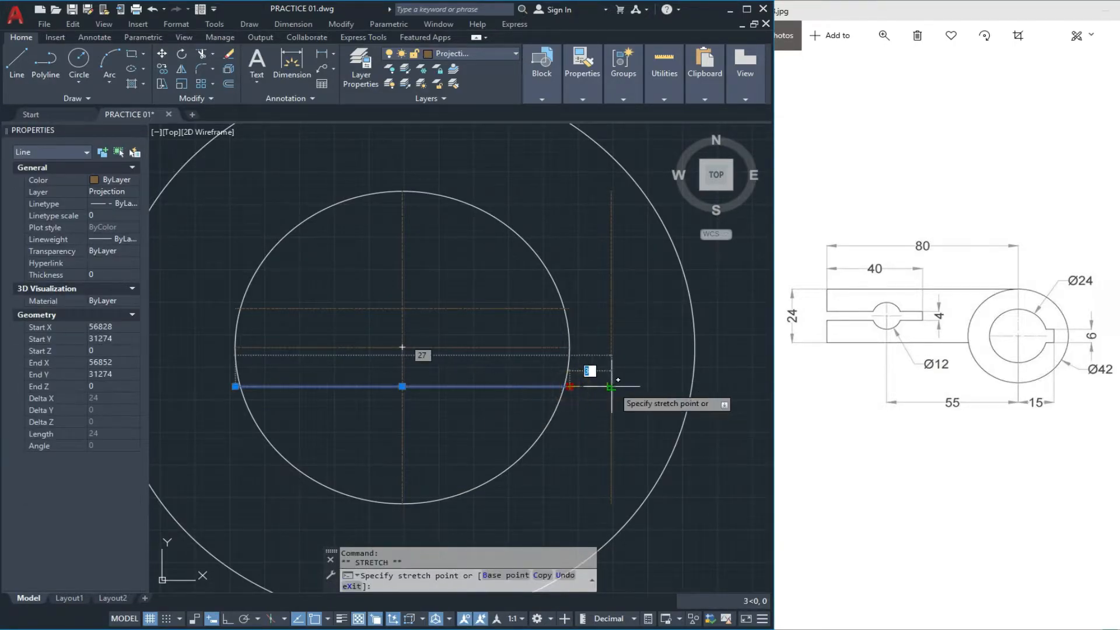
left_click(540, 346)
left_click(530, 297)
left_click(523, 313)
left_click(570, 347)
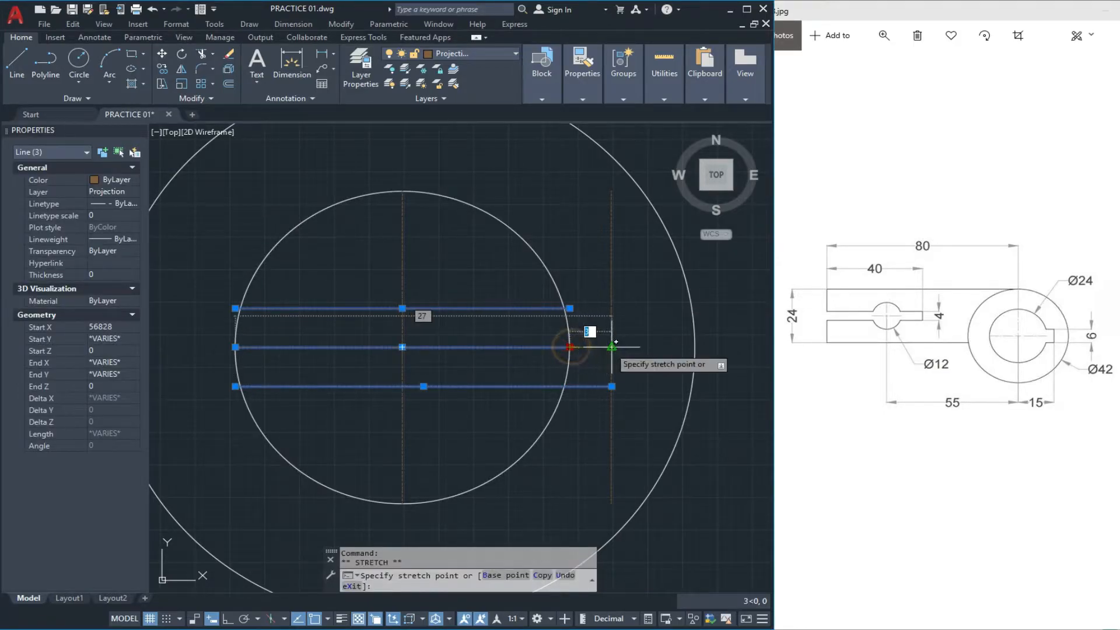
left_click(611, 307)
key("Escape")
Draw the three-sided keyway outline from the inner circle along the offset construction lines and back to the circle
scroll(540, 330, "down", 3)
scroll(535, 360, "up", 3)
key("Return")
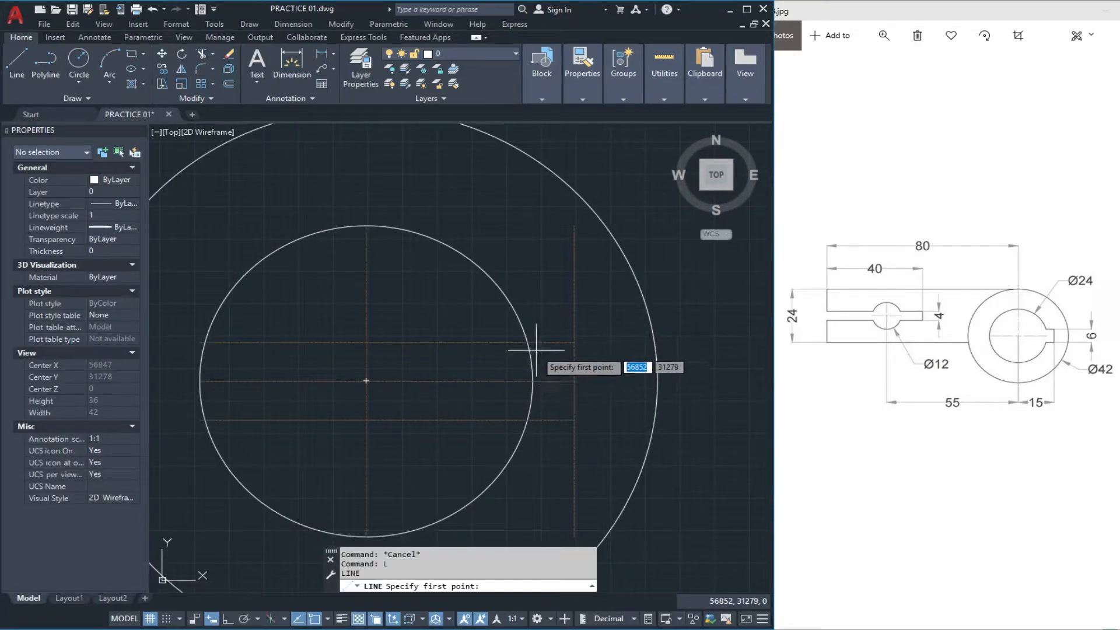
left_click(527, 342)
left_click(574, 343)
left_click(574, 419)
left_click(528, 419)
key("Escape")
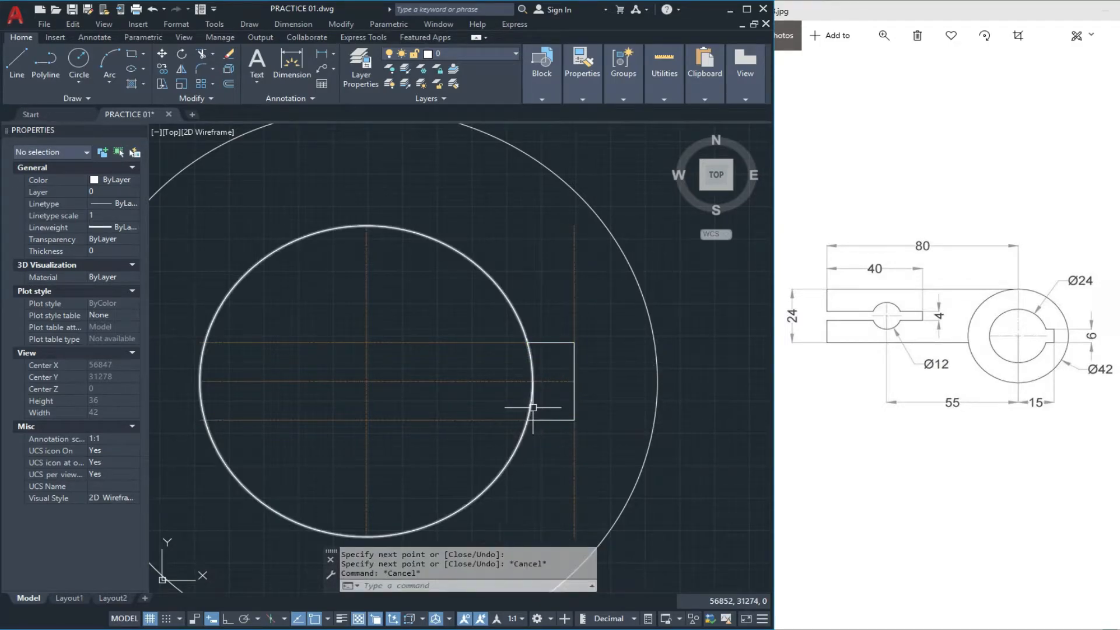
Trim the inner circle's arc segments between the two horizontal edges of the keyway
key("Return")
left_click(533, 358)
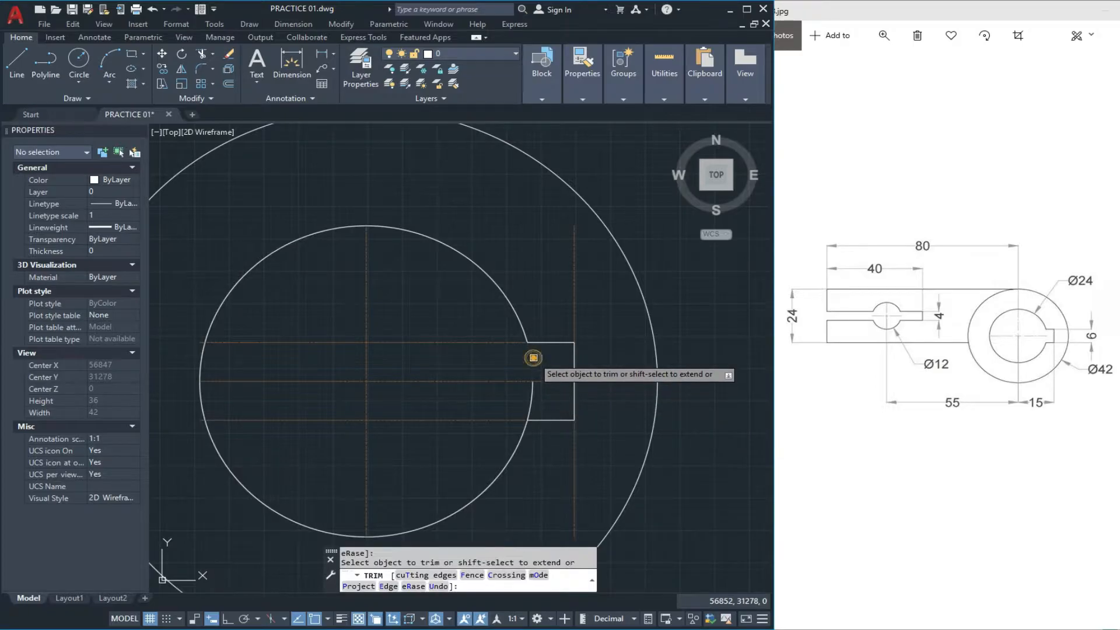
left_click(531, 393)
scroll(541, 366, "down", 5)
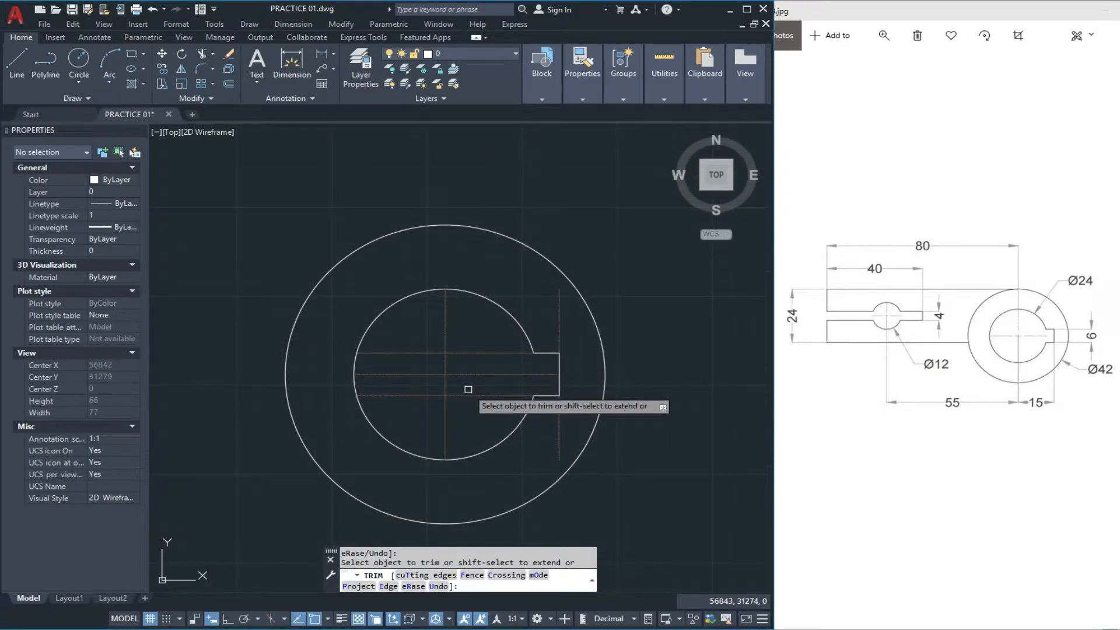
scroll(542, 371, "up", 5)
key("Escape")
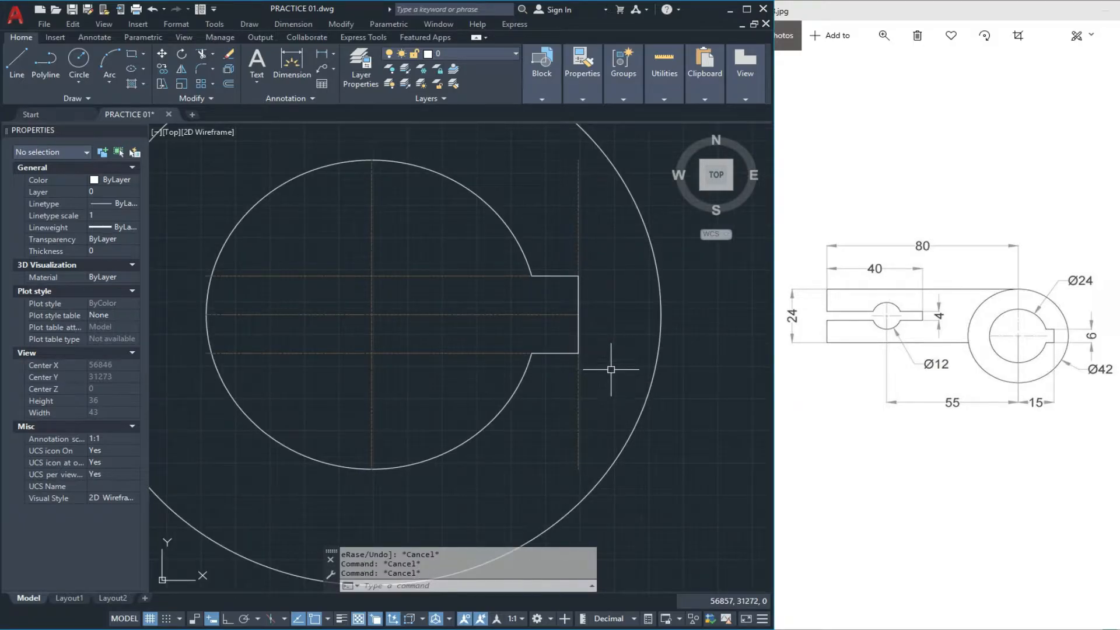
Erase the offset vertical construction line and the two offset horizontal ones, keeping the original centre lines
left_click(586, 377)
left_click(563, 391)
key("Return")
left_click(466, 347)
left_click(430, 365)
type("E")
key("Return")
left_click(458, 260)
left_click(450, 287)
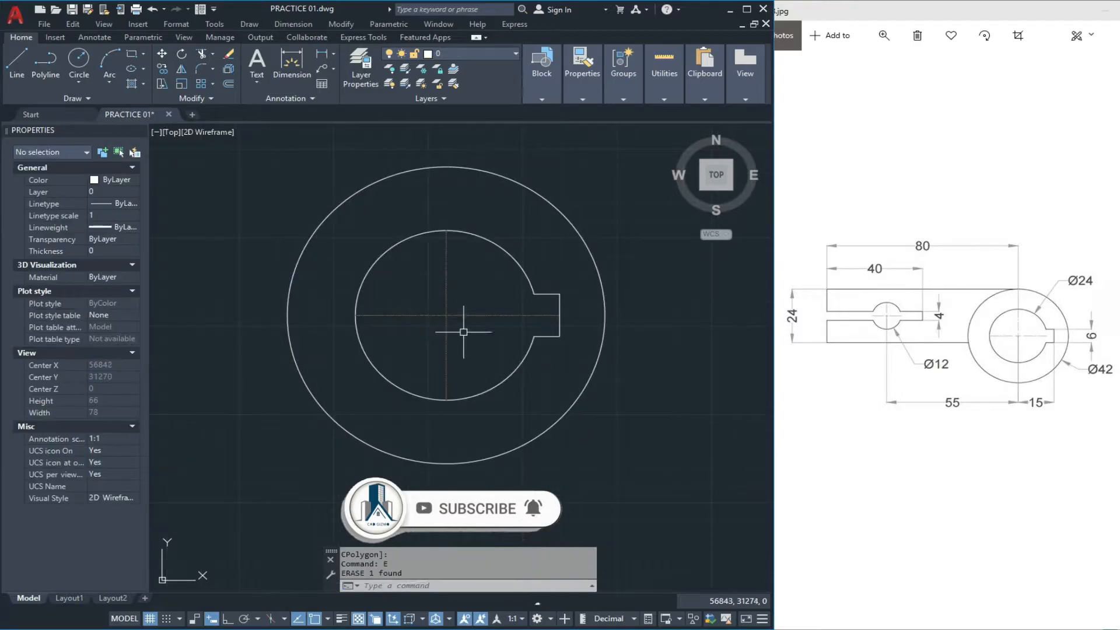
Draw an 80 mm horizontal line leftward from the outer circle's top quadrant with Ortho on
scroll(463, 332, "down", 3)
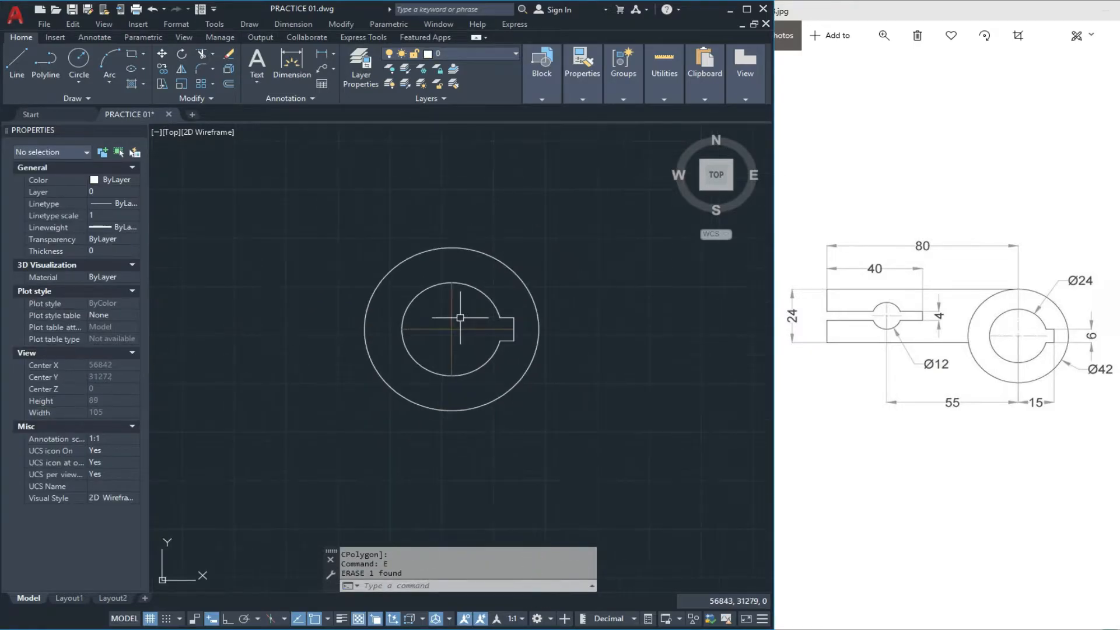
scroll(671, 323, "down", 2)
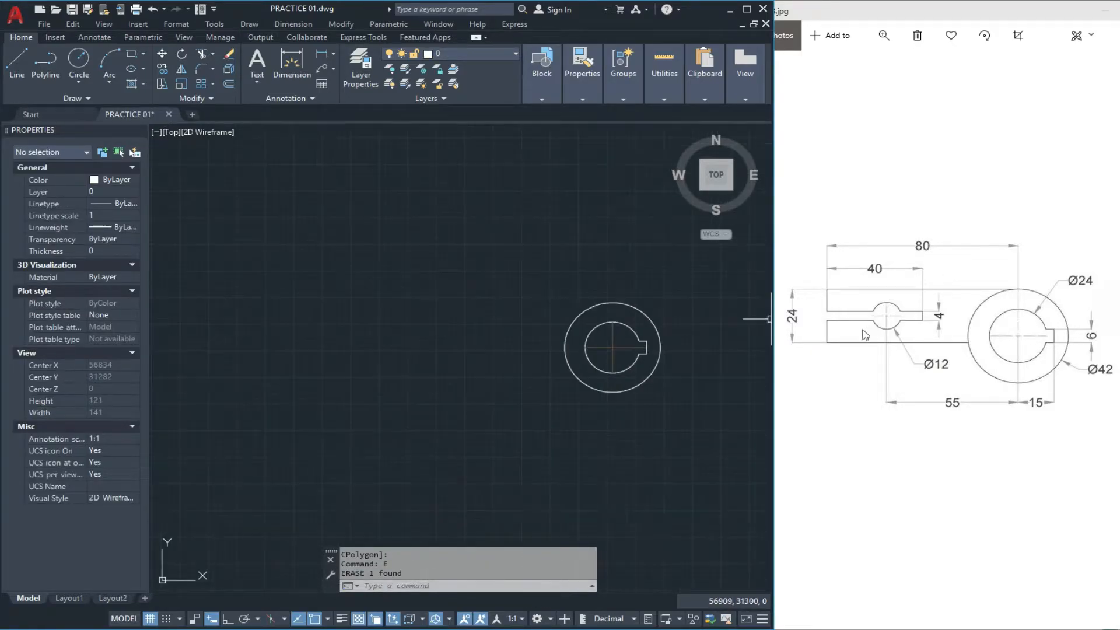
type("L")
key("Return")
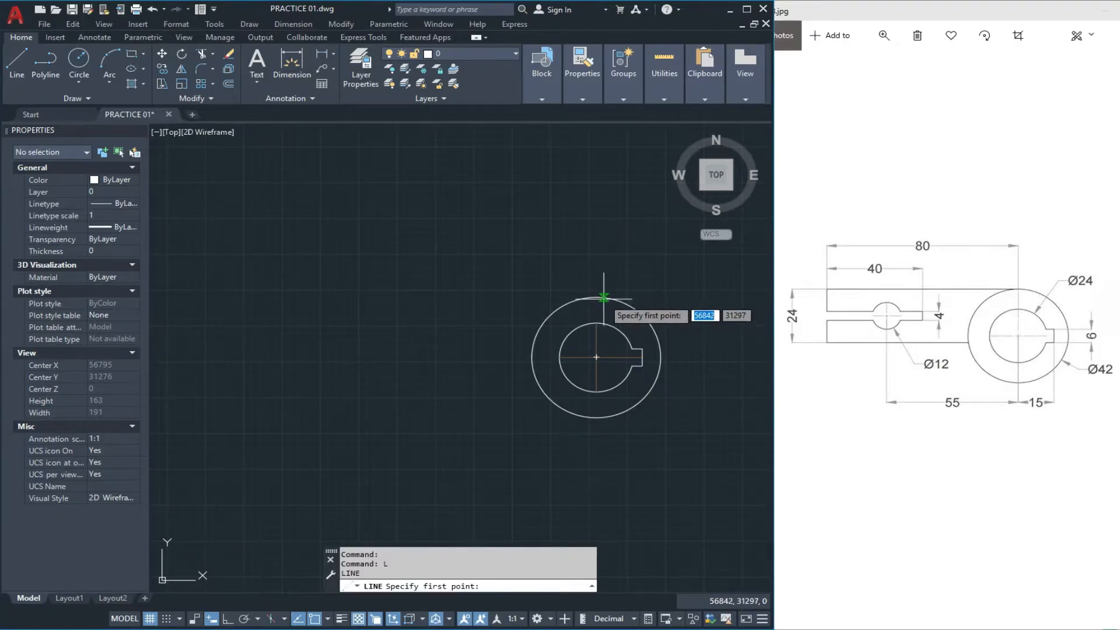
left_click(596, 298)
scroll(594, 298, "down", 2)
scroll(484, 286, "up", 1)
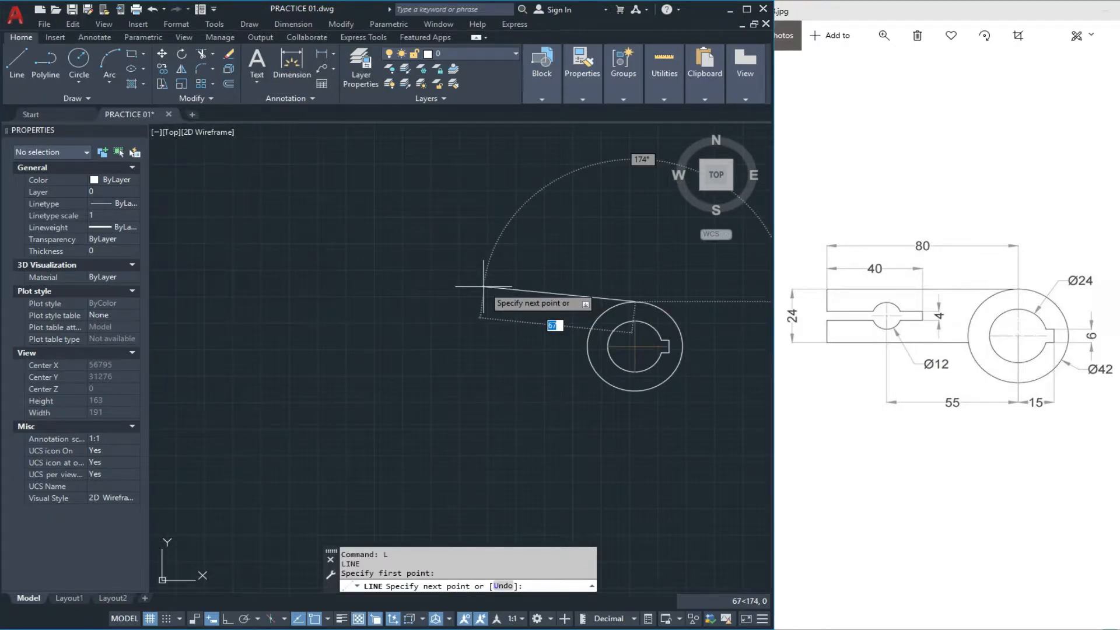
key("F8")
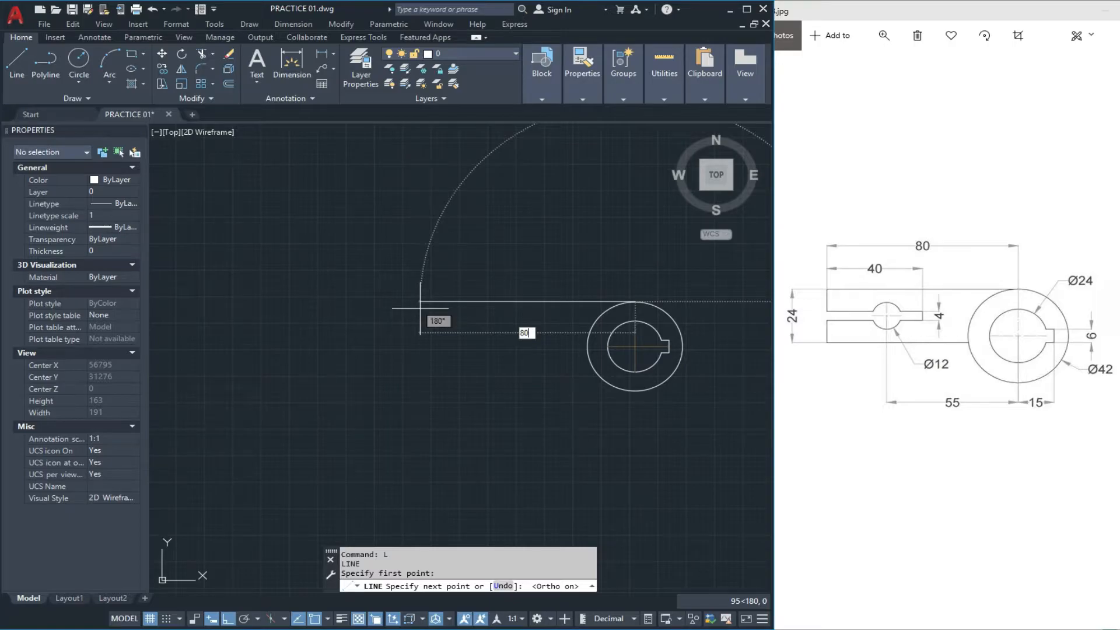
key("Return")
key("Escape")
key("Escape")
key("Escape")
scroll(525, 324, "up", 1)
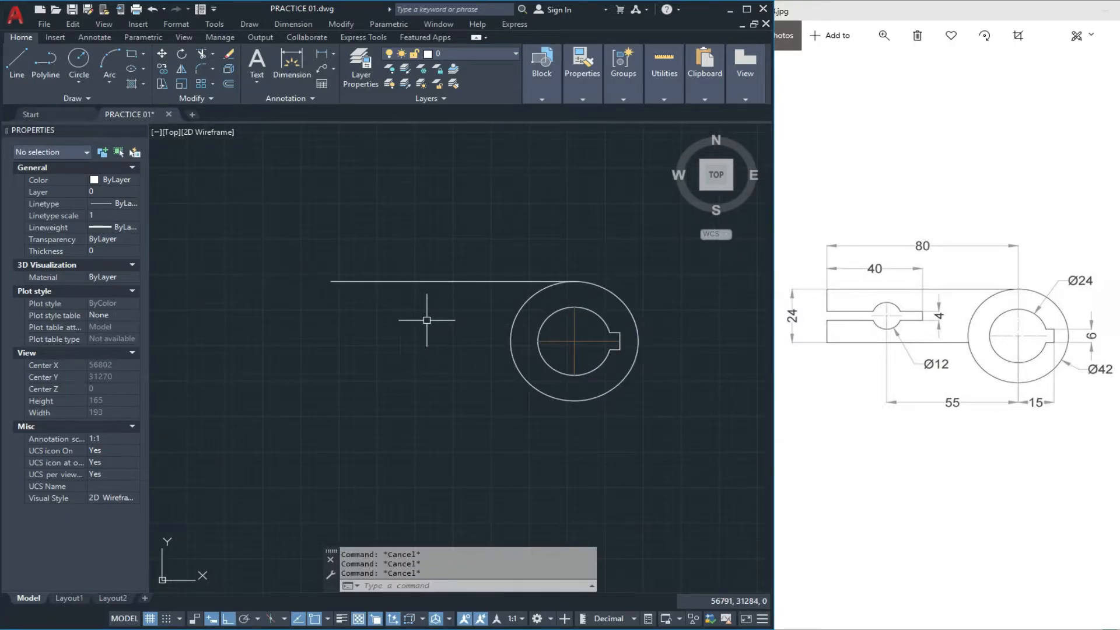
Offset the 80 mm line 24 mm downward to form the arm's lower edge
type("o")
key("Return")
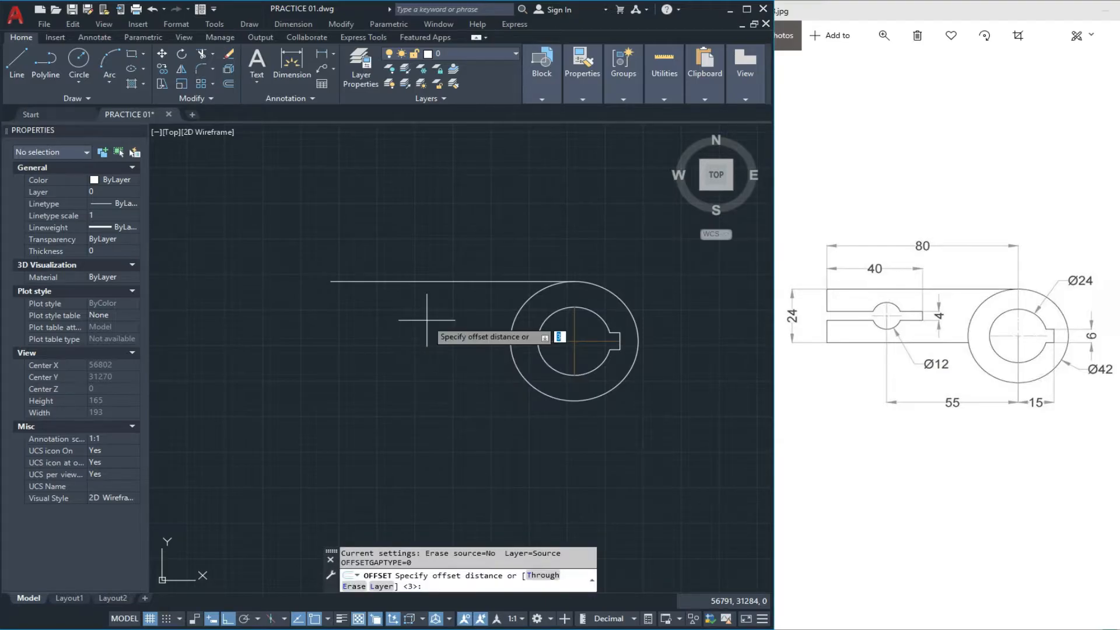
type("24")
key("Return")
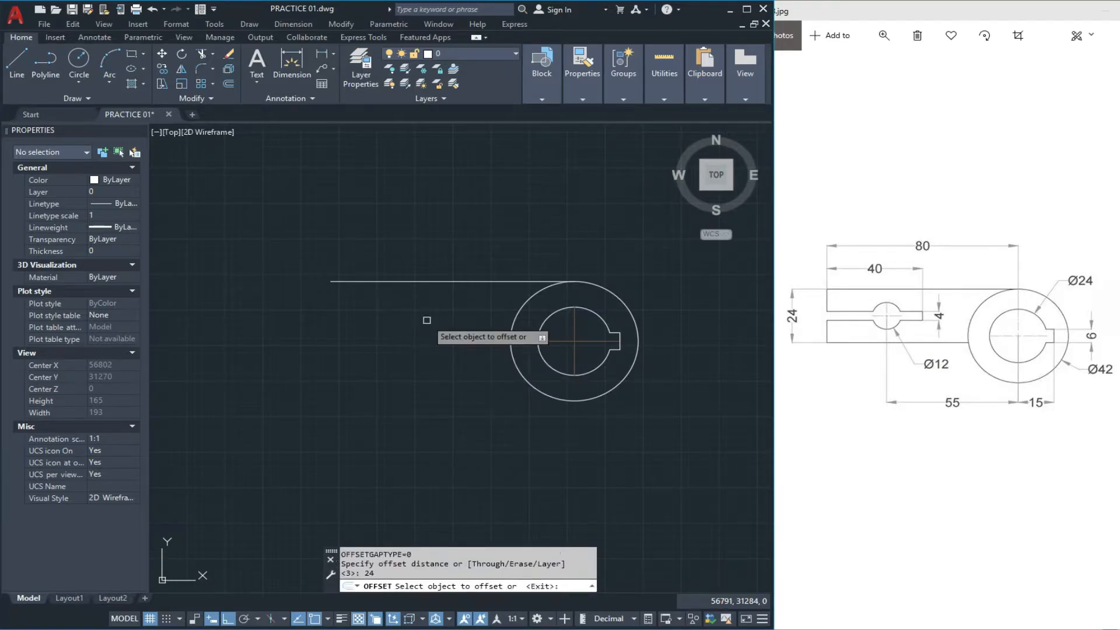
left_click(412, 281)
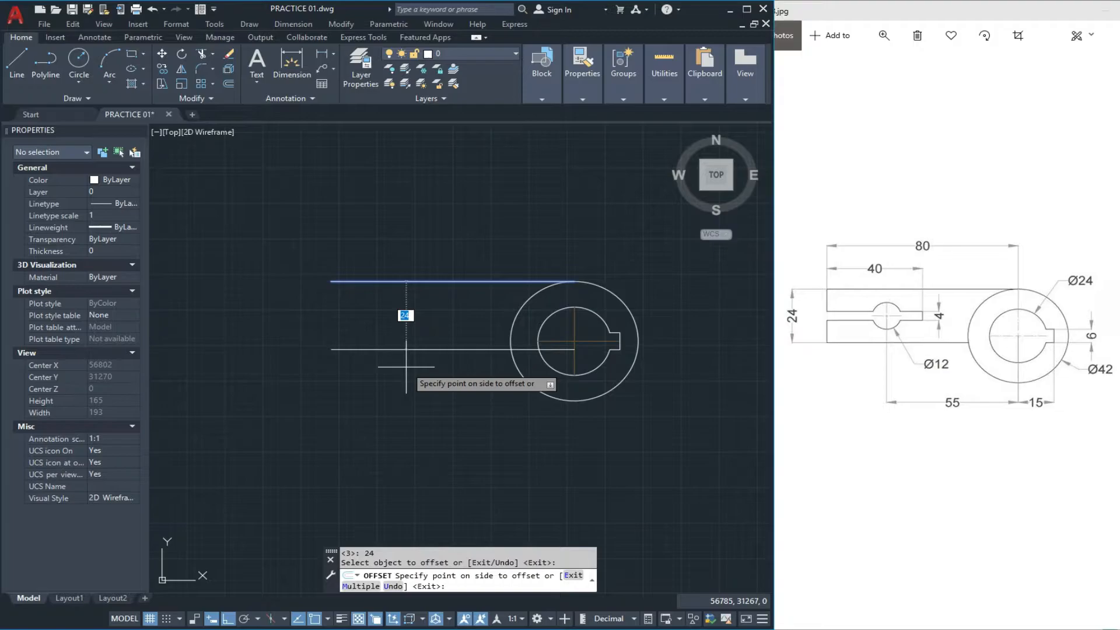
left_click(406, 366)
scroll(457, 330, "up", 3)
key("Escape")
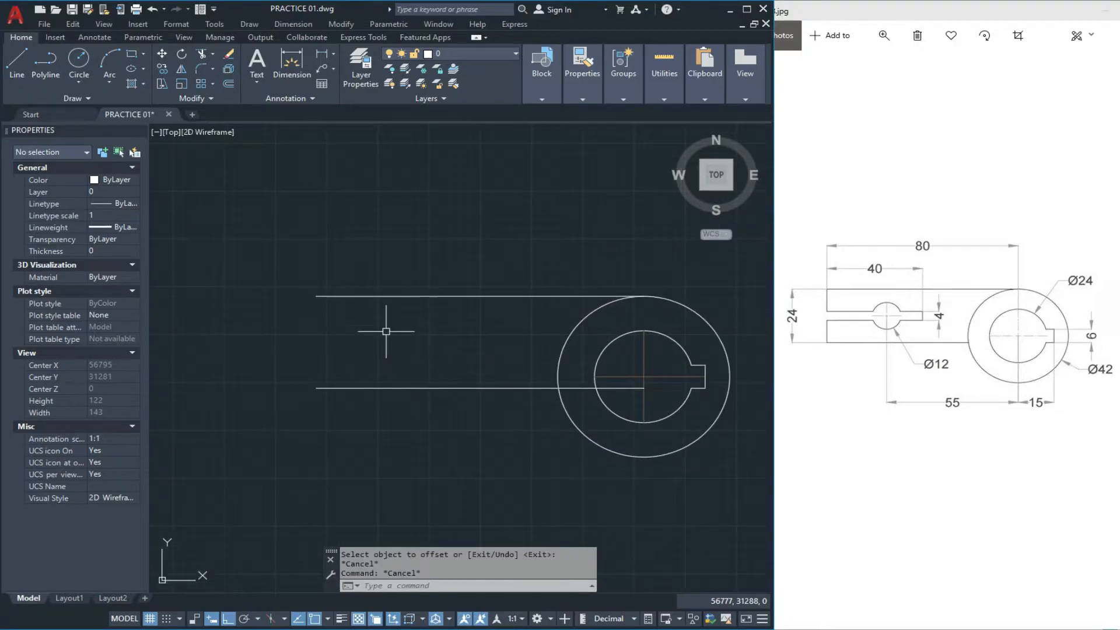
Close the arm's left end with a vertical line joining the upper and lower edges
type("l")
key("Return")
left_click(315, 295)
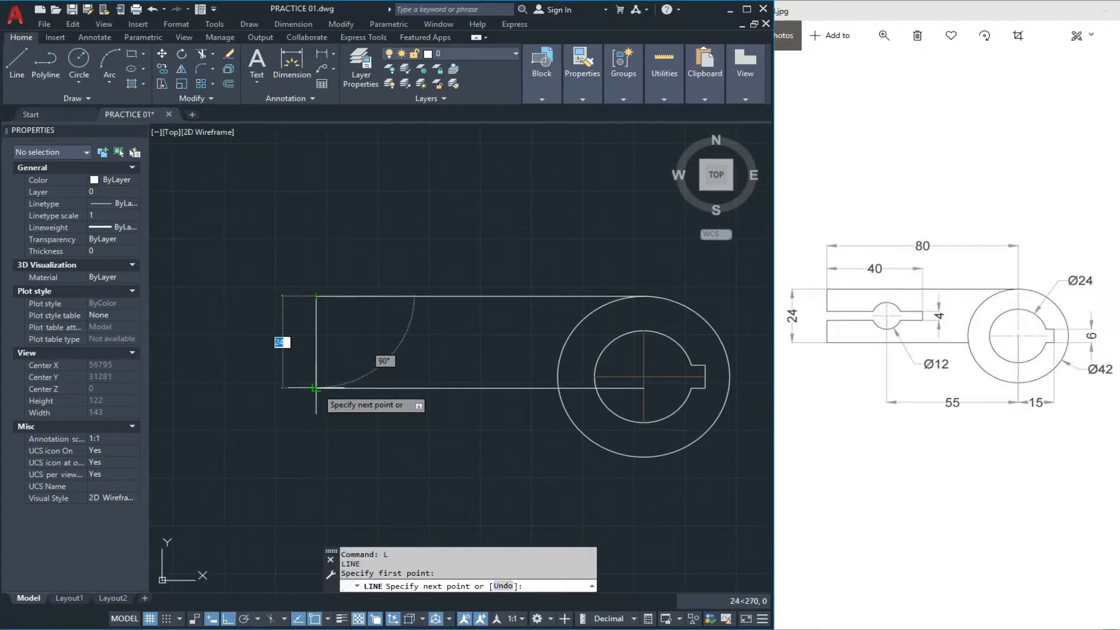
left_click(316, 388)
key("Escape")
Draw a horizontal line rightward from the midpoint of the arm's left edge as the slot's centre line
type("l")
key("Return")
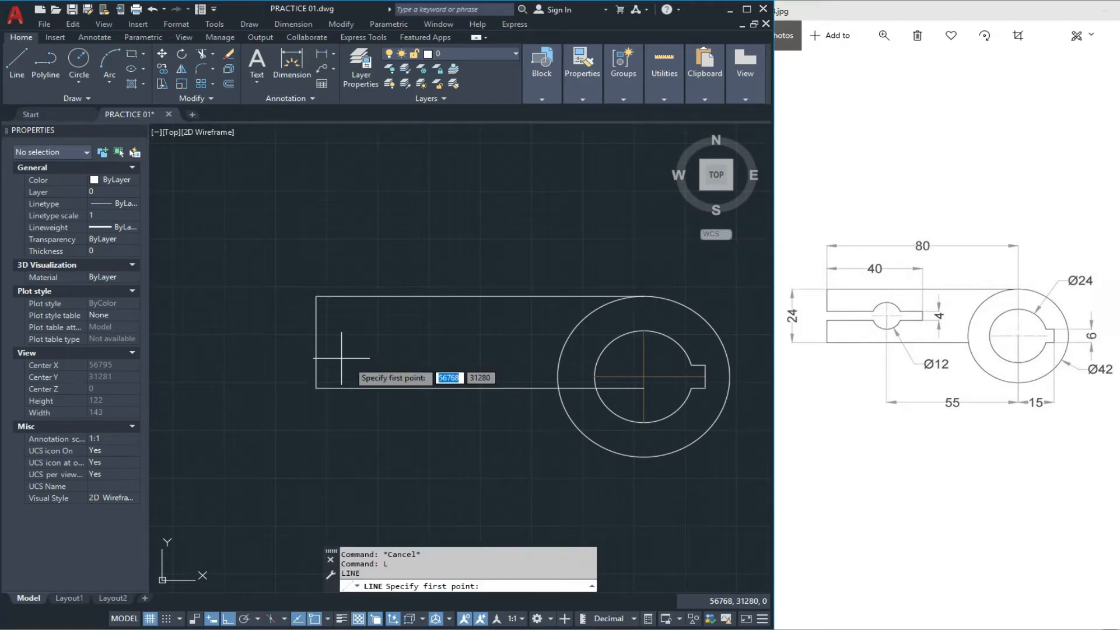
left_click(316, 342)
left_click(529, 342)
key("Escape")
key("Escape")
key("Escape")
key("Escape")
Offset the slot's centre line 2 mm upward and 2 mm downward to form the slot's edges
scroll(382, 340, "up", 1)
type("o")
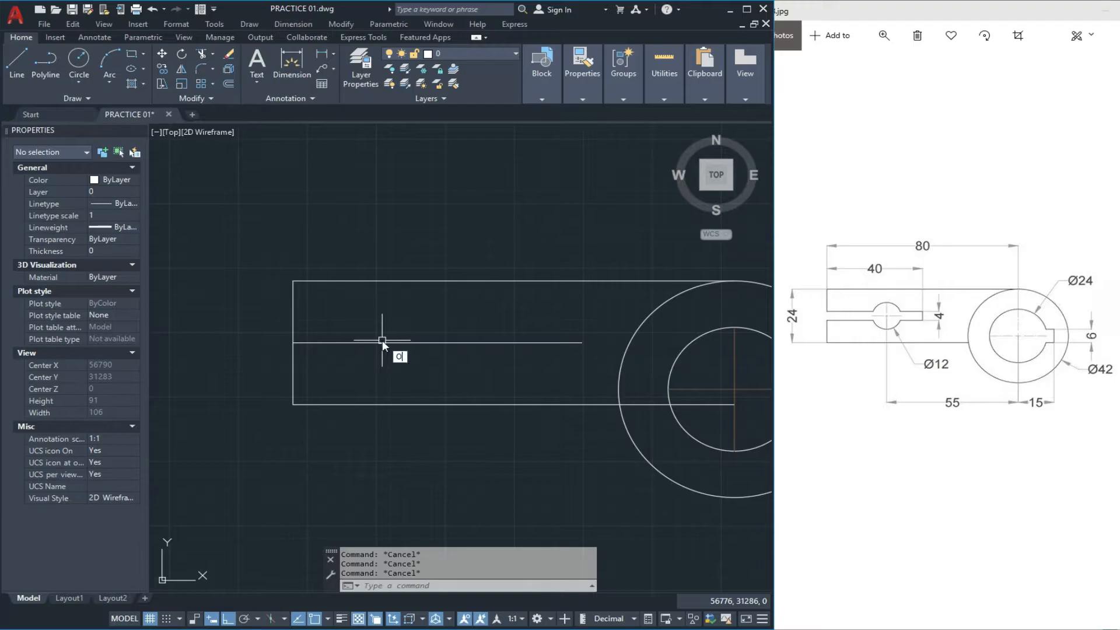
key("Return")
type("2")
key("Return")
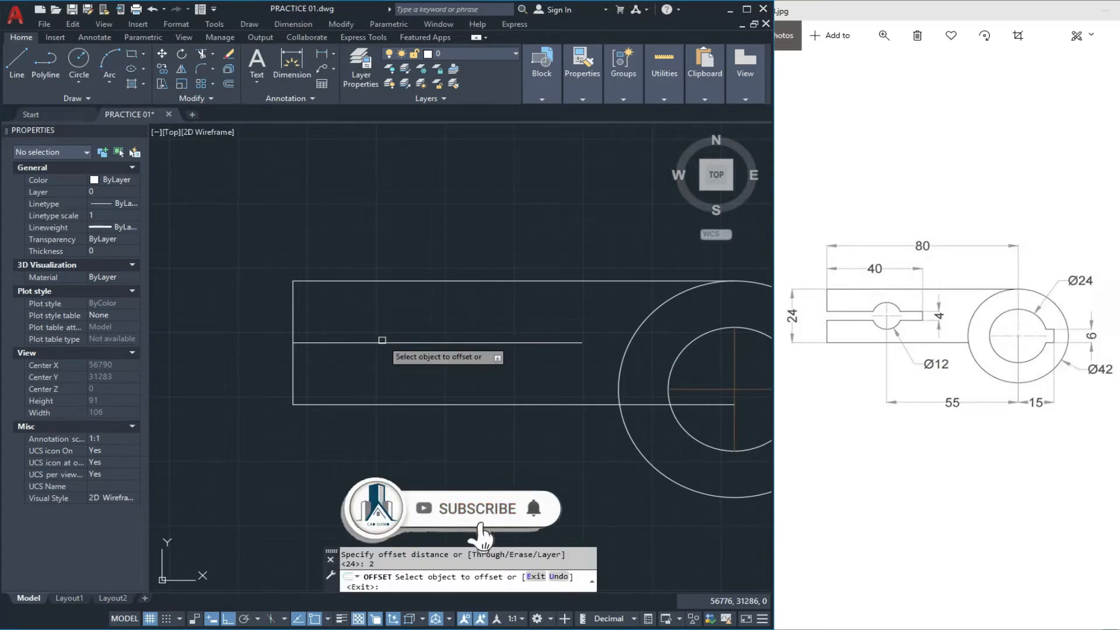
left_click(383, 341)
left_click(382, 305)
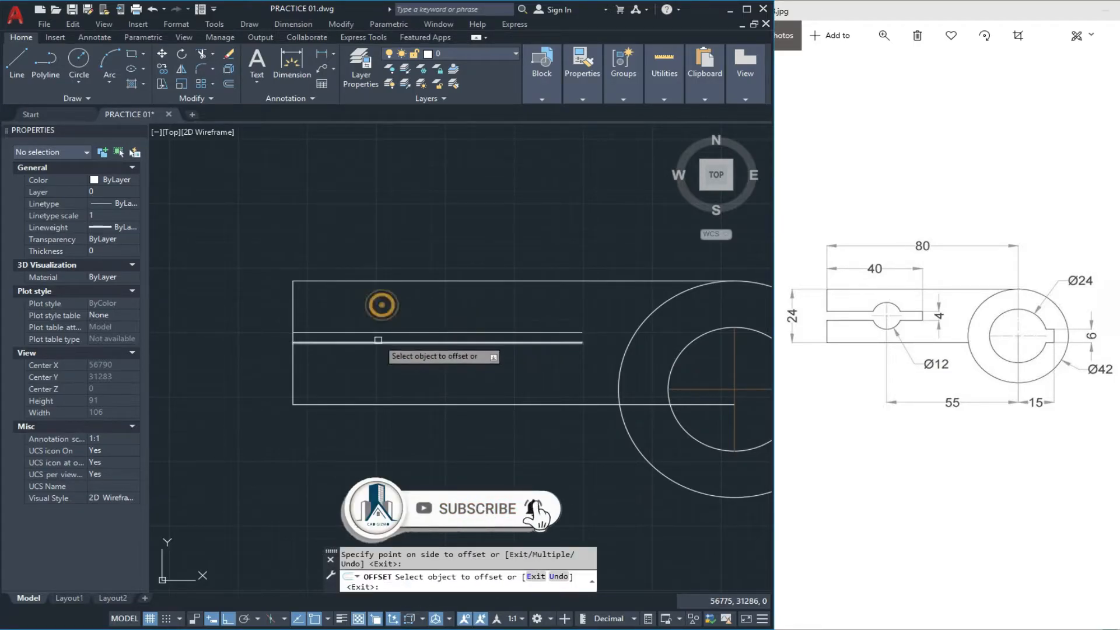
left_click(378, 342)
left_click(375, 369)
scroll(318, 367, "down", 1)
scroll(443, 414, "up", 1)
key("Escape")
key("Escape")
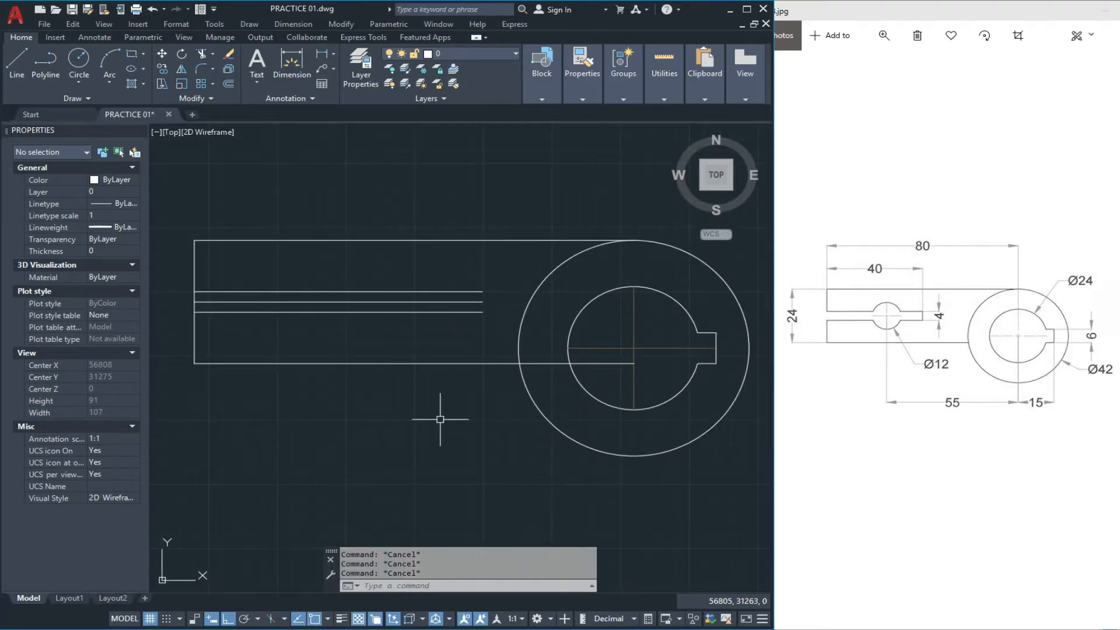
Offset the ring's vertical centre line 55 mm to the left to locate the slot's hole
key("Return")
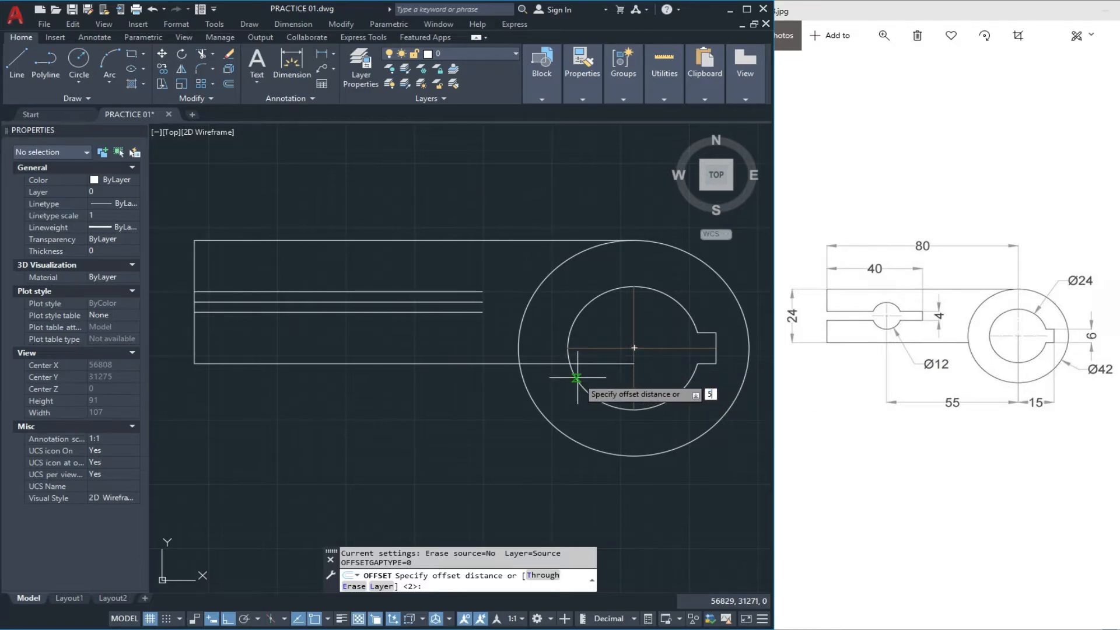
key("Return")
left_click(634, 397)
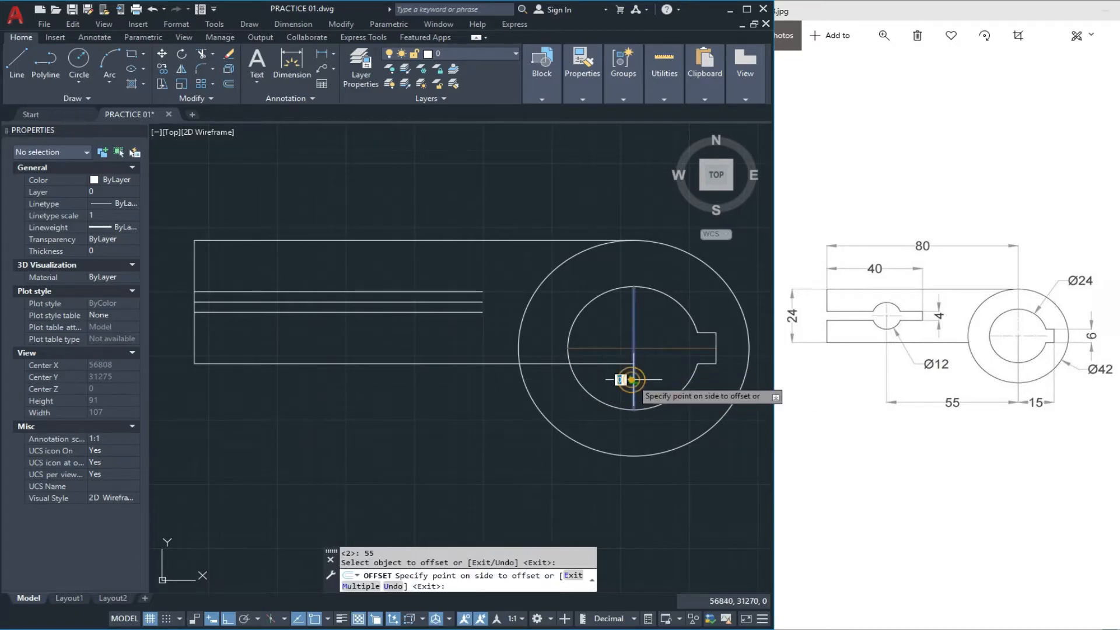
left_click(409, 449)
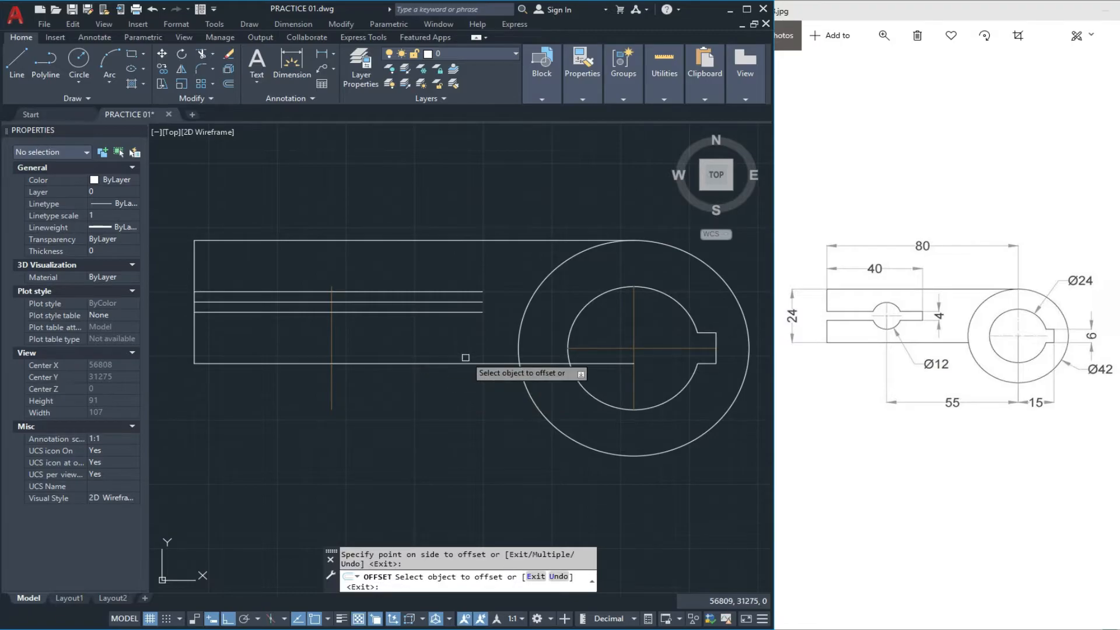
key("Escape")
key("Escape")
Draw a 12 mm diameter circle centred where the offset vertical line crosses the slot's centre line
scroll(292, 307, "up", 3)
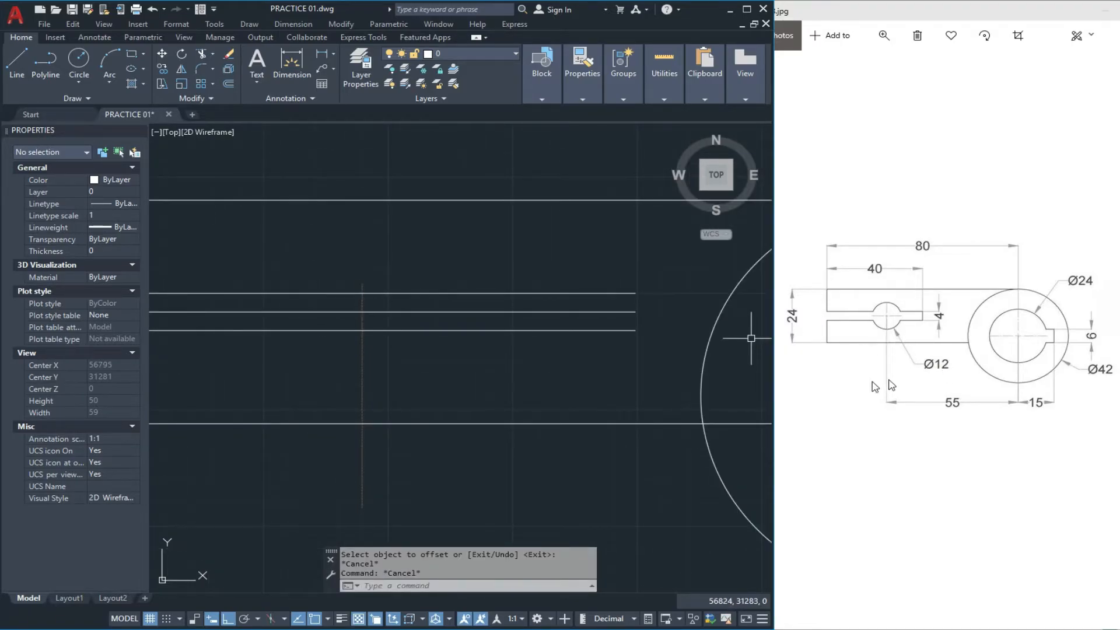
scroll(740, 373, "down", 2)
type("c")
key("Return")
scroll(419, 329, "up", 3)
left_click(428, 328)
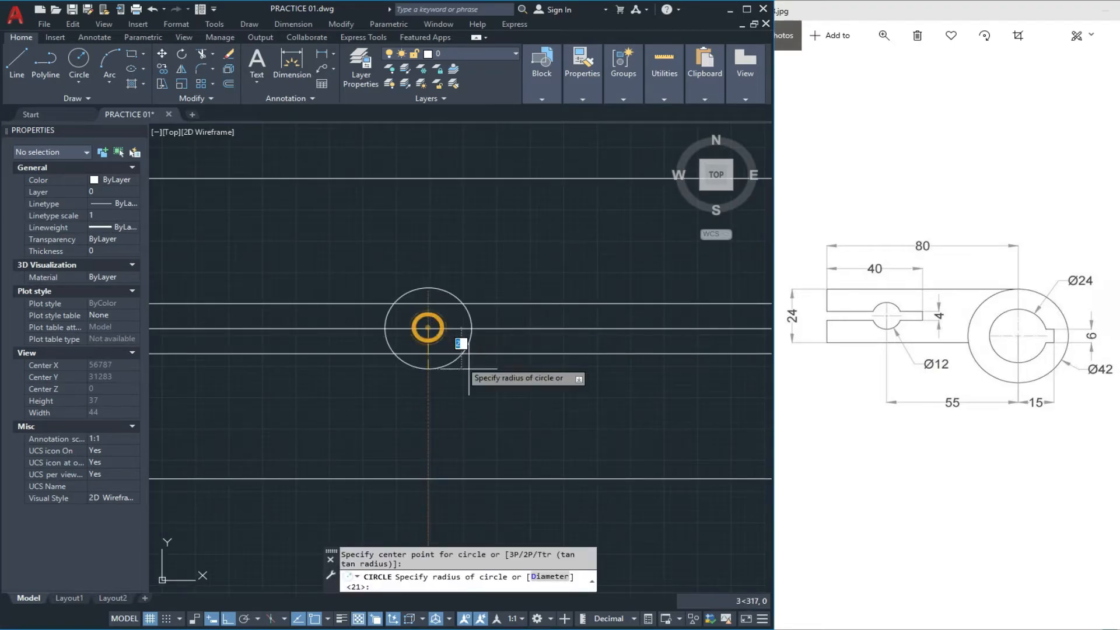
key("Return")
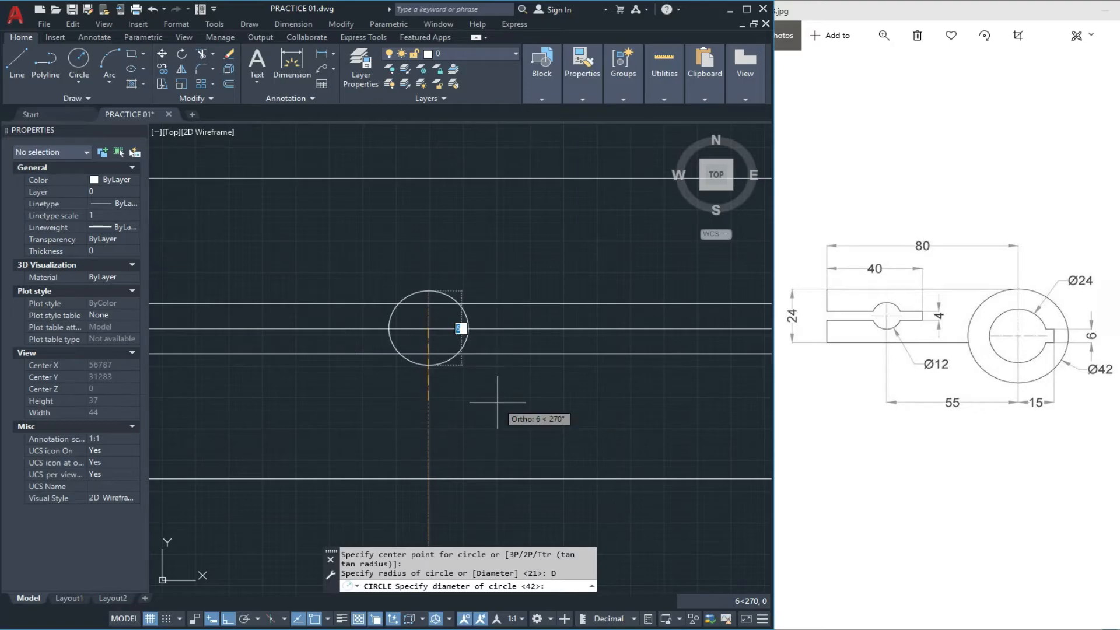
type("12")
key("Return")
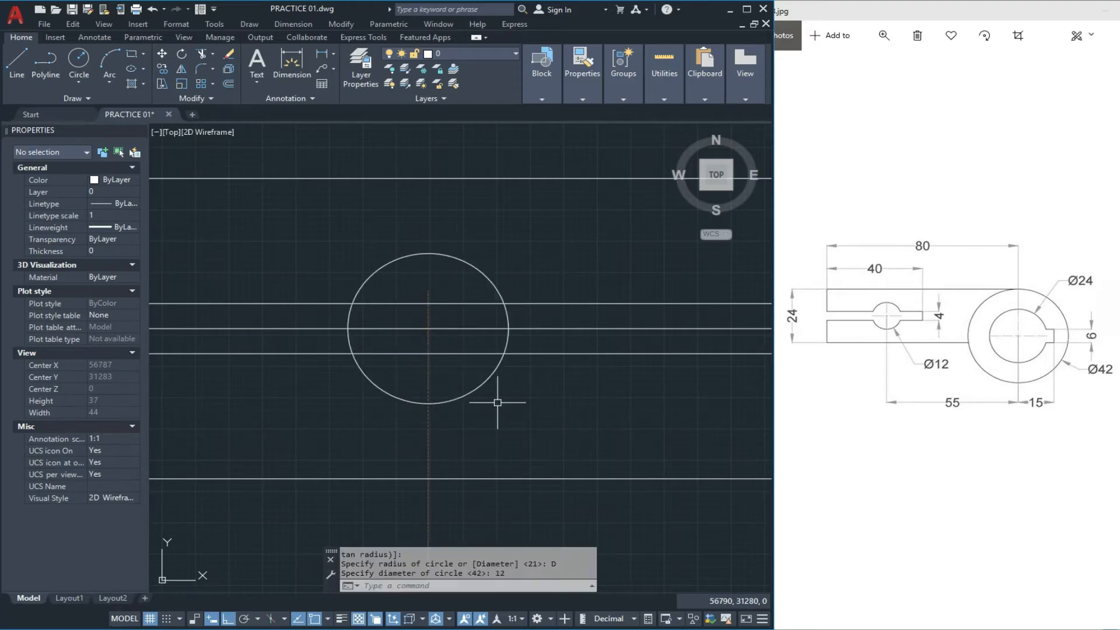
key("Escape")
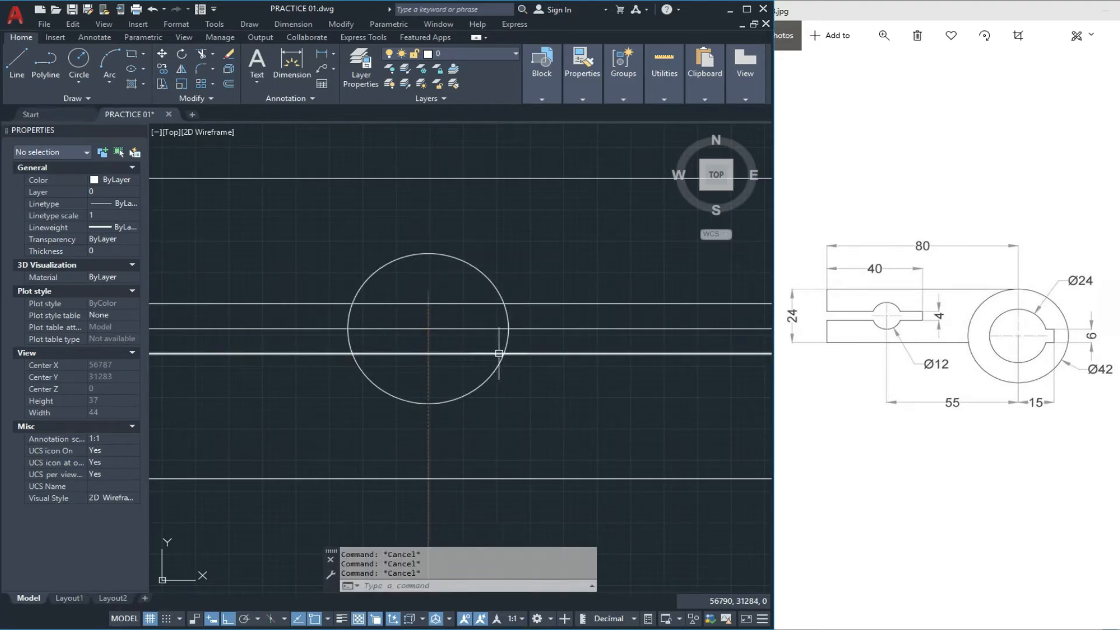
Trim the slot edges inside the 12 mm circle and the circle's arcs between the slot edges
type("tr")
key("Return")
key("Return")
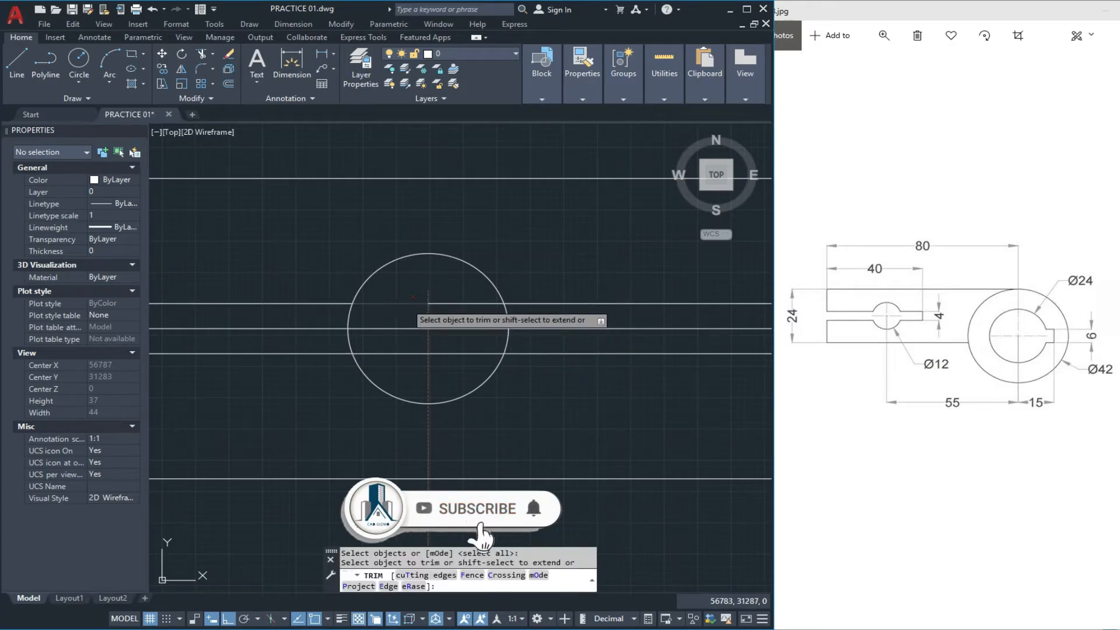
left_click(347, 315)
left_click(467, 303)
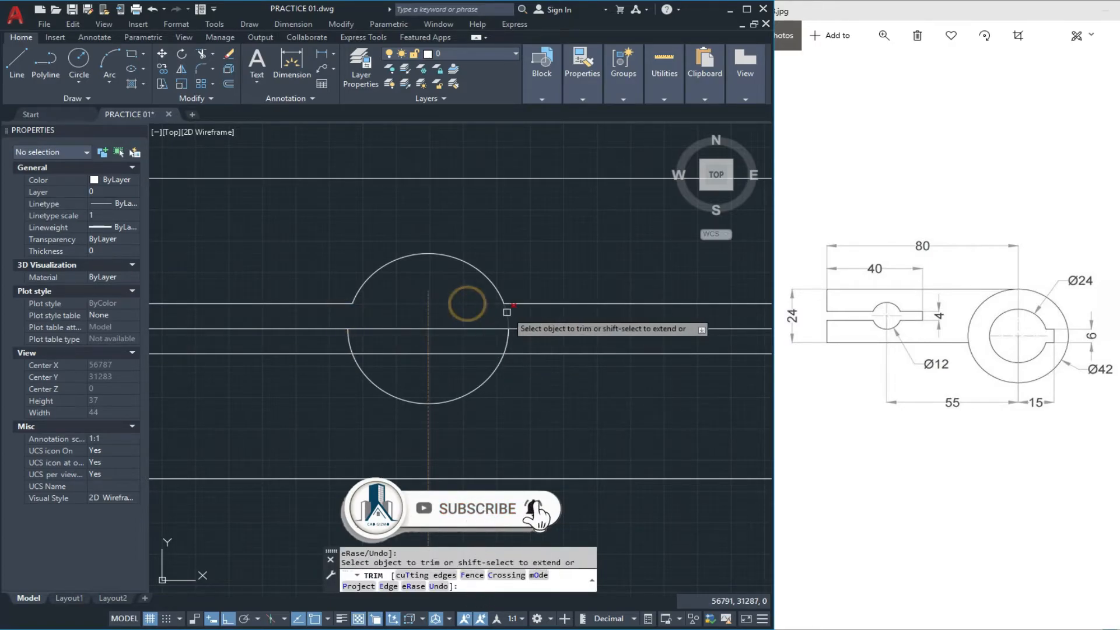
left_click(351, 345)
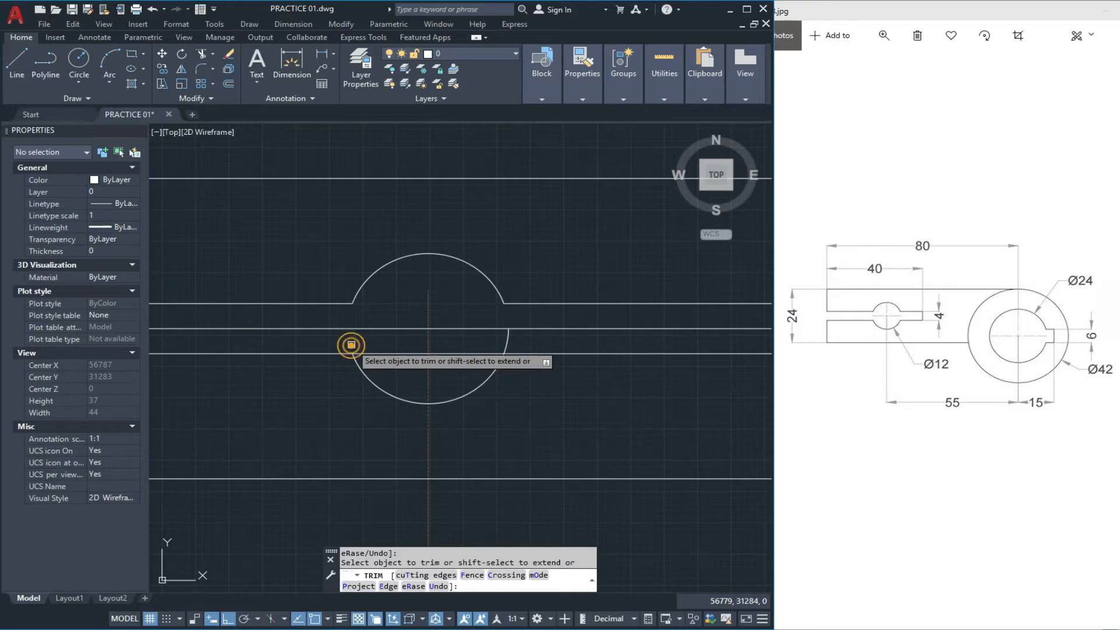
left_click(463, 353)
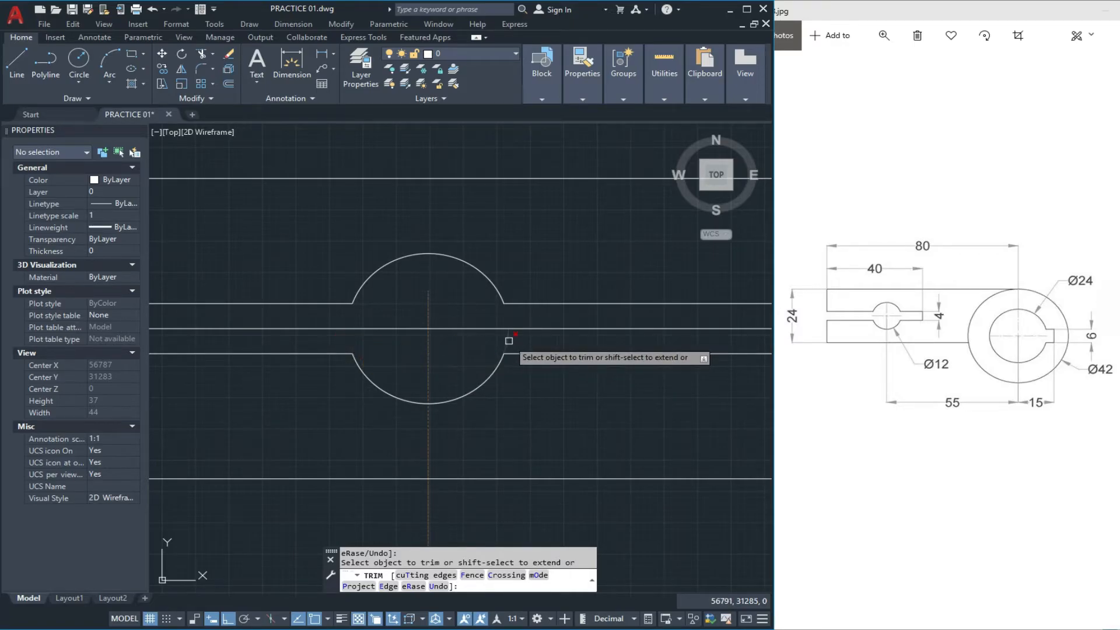
scroll(473, 356, "down", 3)
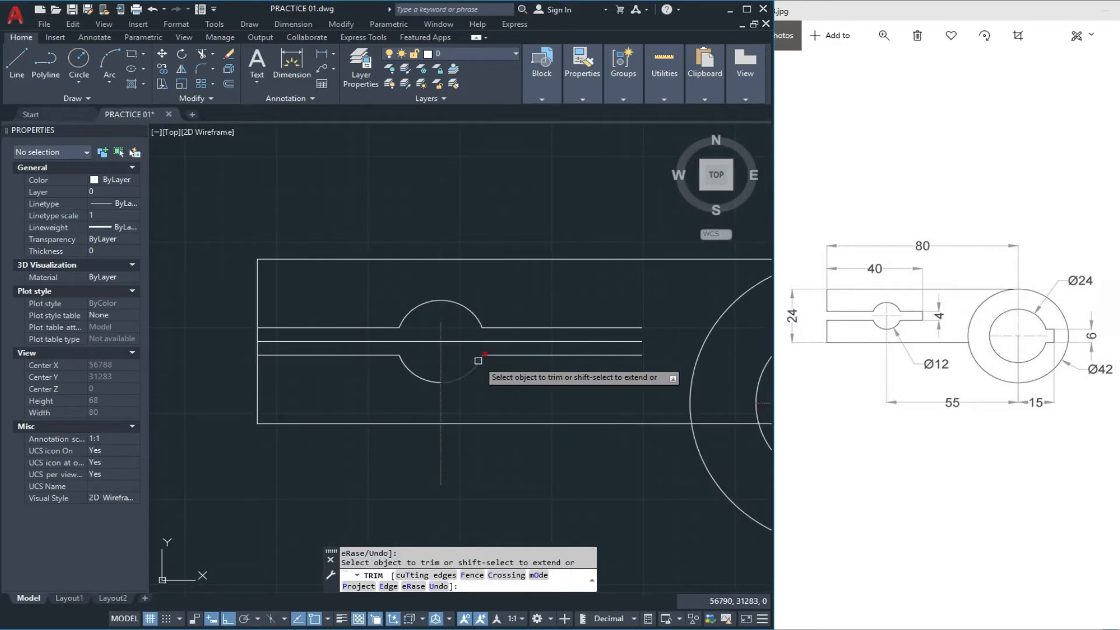
key("Escape")
key("Escape")
scroll(427, 364, "down", 1)
key("Escape")
key("Escape")
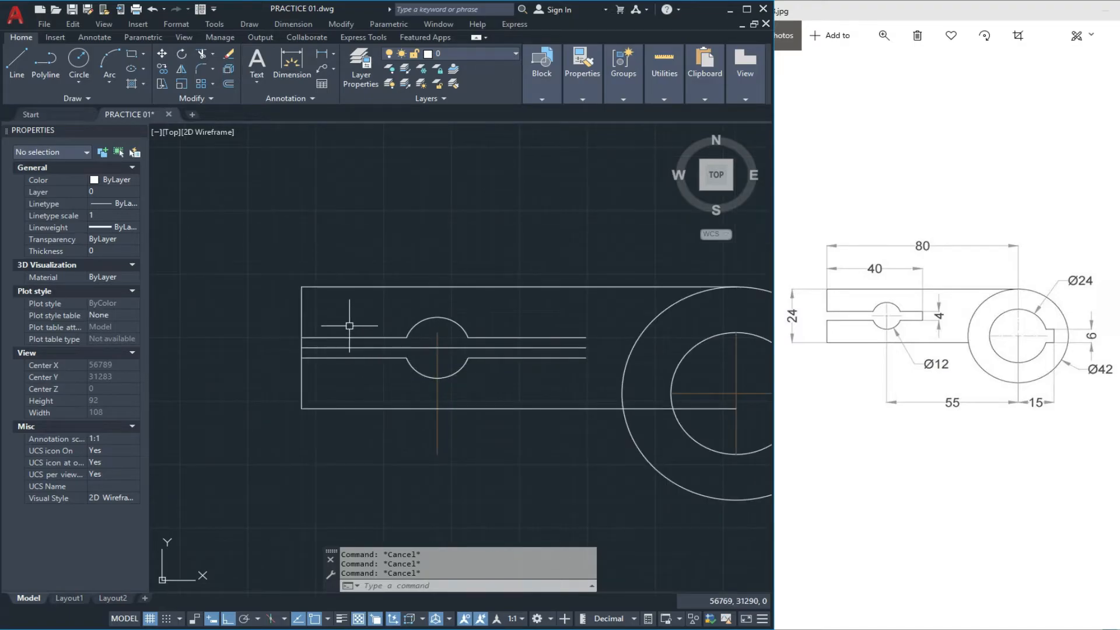
Offset the arm's left edge 40 mm to the right to mark the slot's closed end
key("Return")
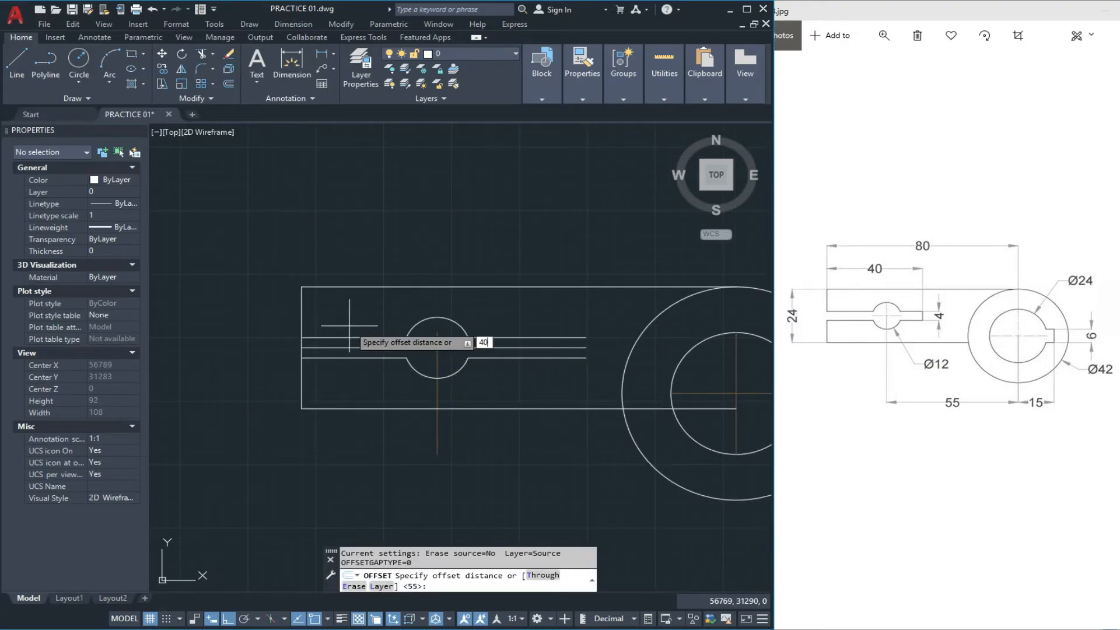
type("40")
key("Return")
left_click(301, 309)
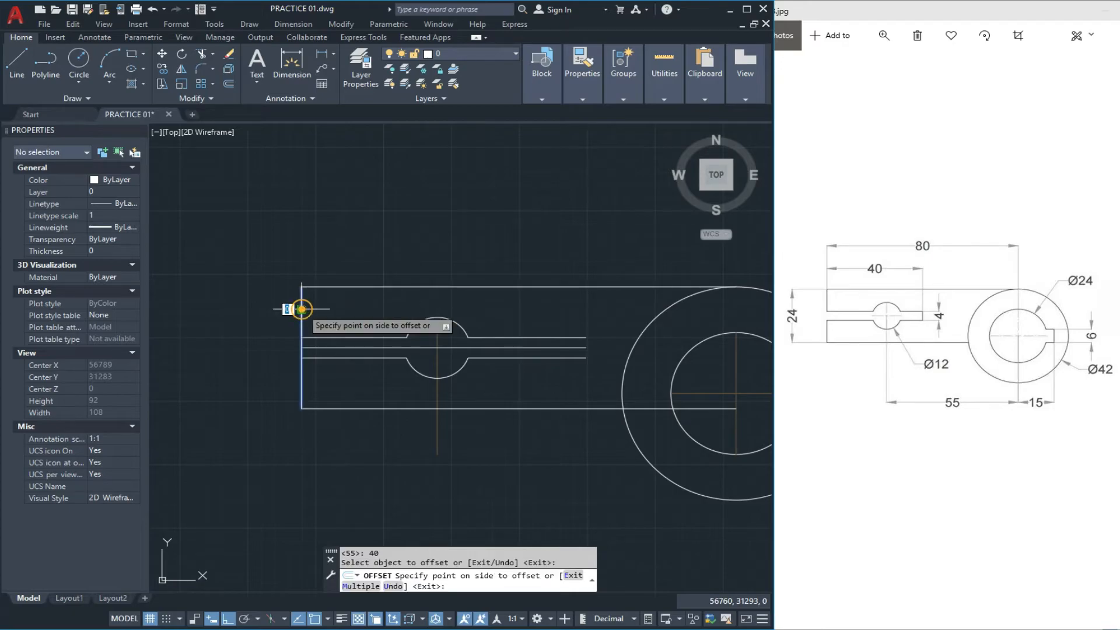
left_click(333, 315)
key("Escape")
key("Escape")
key("Escape")
Trim the arm's left edge between the two slot edges to open the slot
scroll(302, 339, "up", 3)
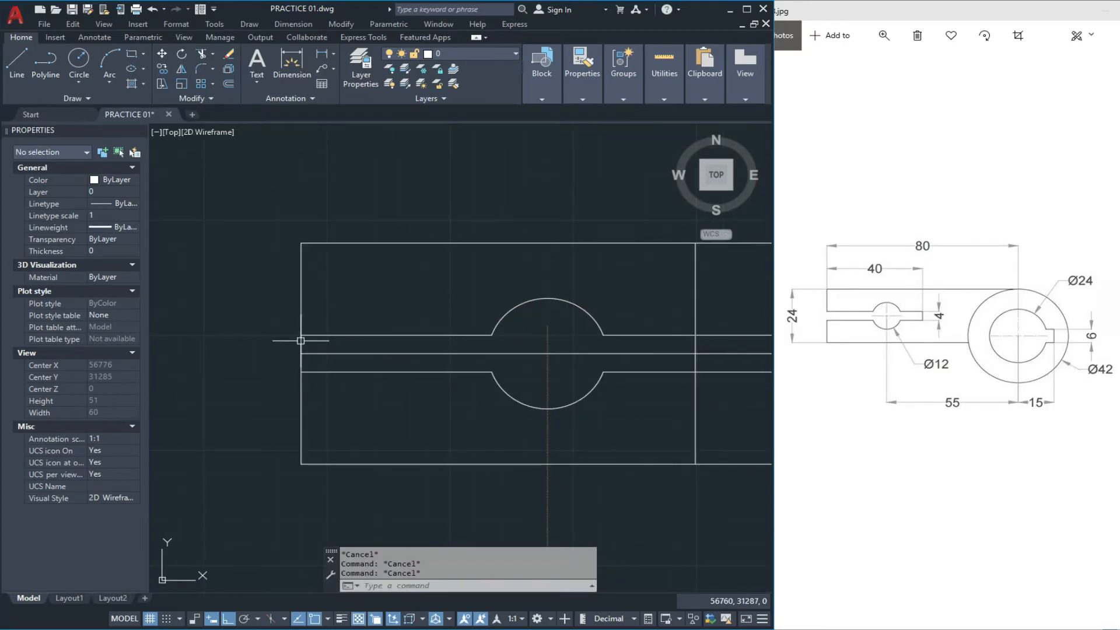
type("r")
key("Return")
key("Return")
left_click(301, 346)
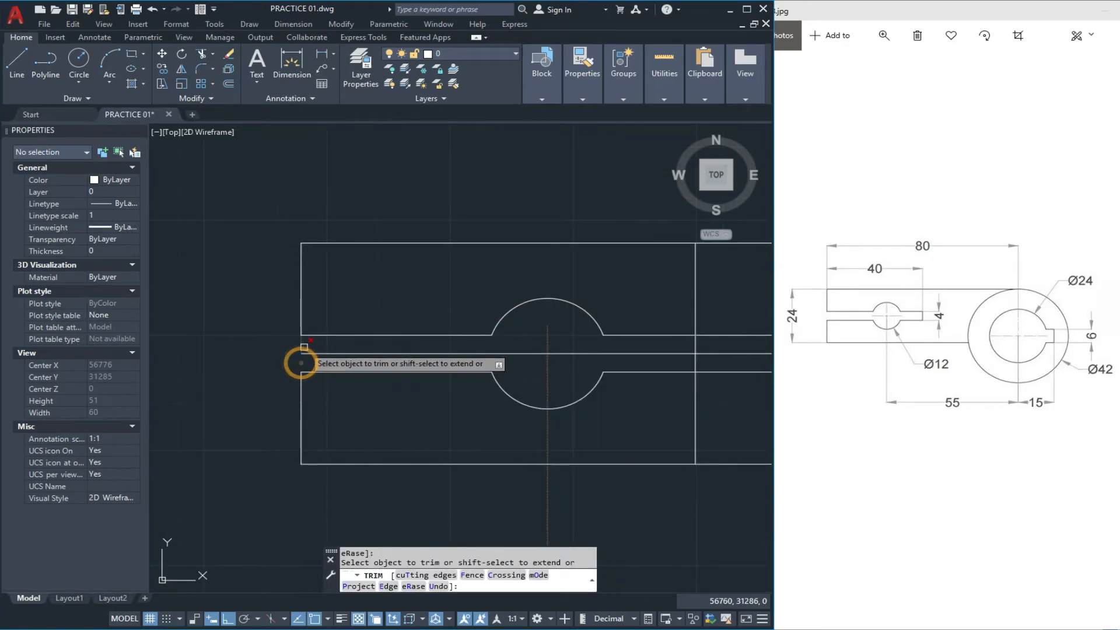
scroll(380, 352, "down", 2)
key("Escape")
key("Escape")
key("Escape")
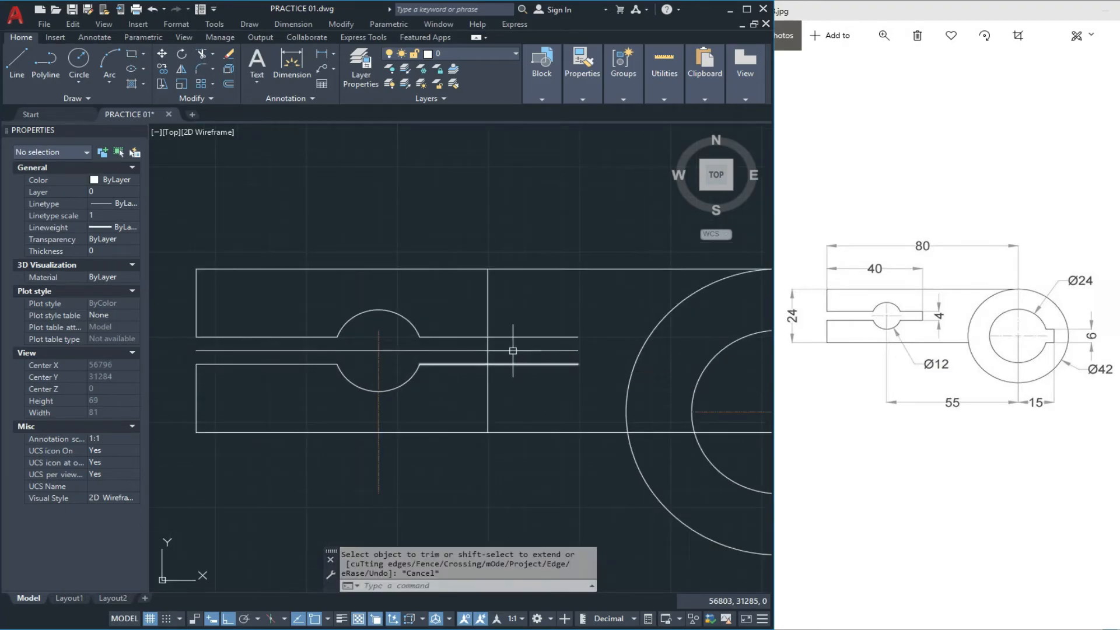
Trim the slot lines beyond the 40 mm end line and the end line's parts above and below the slot
type("tr")
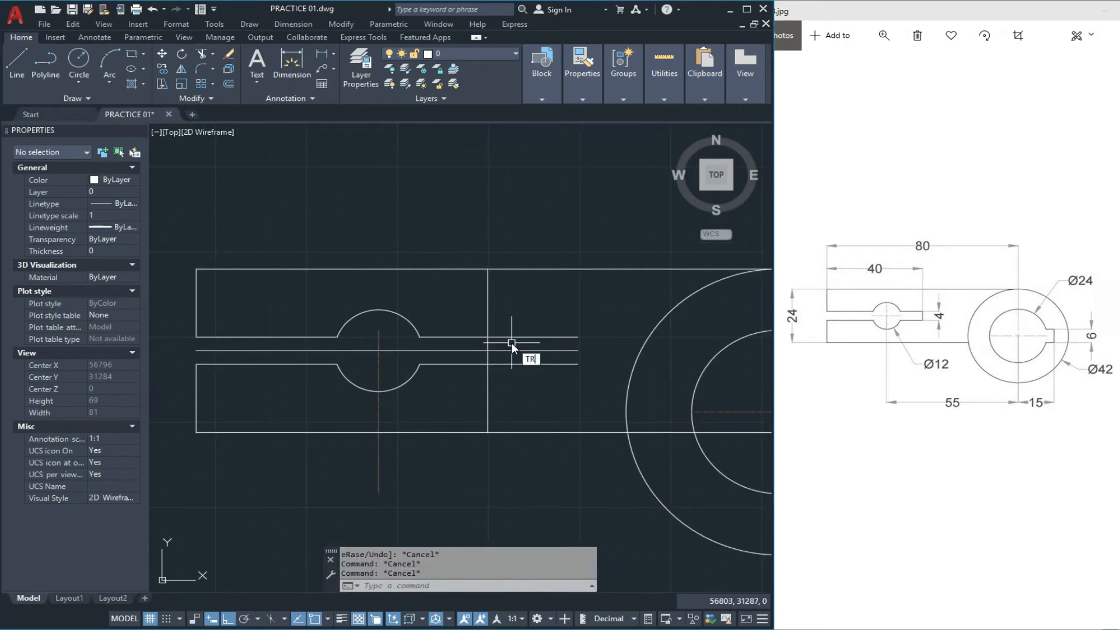
key("Return")
left_click(547, 320)
left_click(507, 379)
left_click(510, 308)
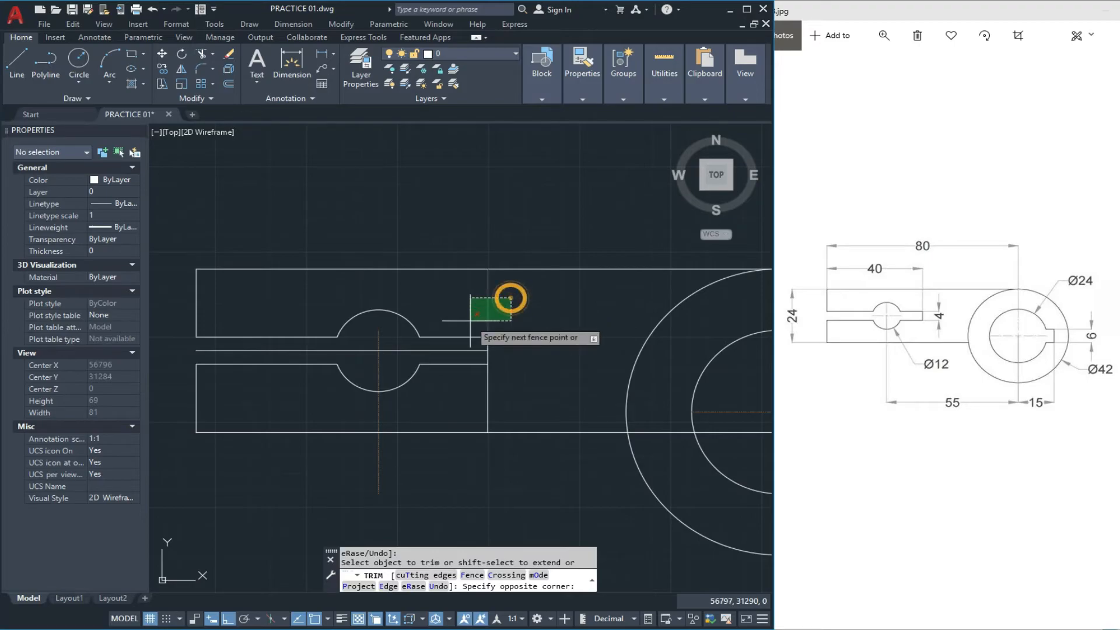
left_click(473, 316)
left_click(513, 373)
left_click(459, 403)
key("Escape")
Delete the leftover vertical segment of the end line below the slot
left_click(505, 399)
left_click(478, 415)
key("Delete")
key("Escape")
key("Escape")
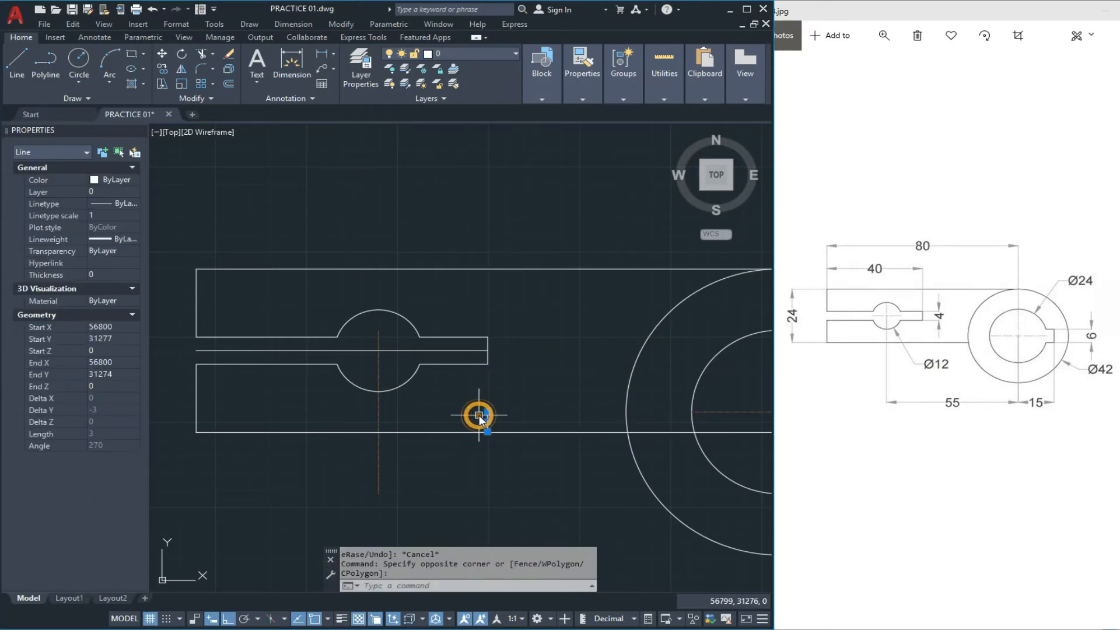
Erase the vertical construction line running through the slot's 12 mm circle
scroll(408, 406, "up", 2)
left_click(432, 400)
left_click(371, 410)
type("e")
key("Return")
scroll(456, 383, "down", 2)
key("Escape")
Move the slot's horizontal centre line to the Projection layer and reduce its linetype scale
scroll(417, 345, "up", 2)
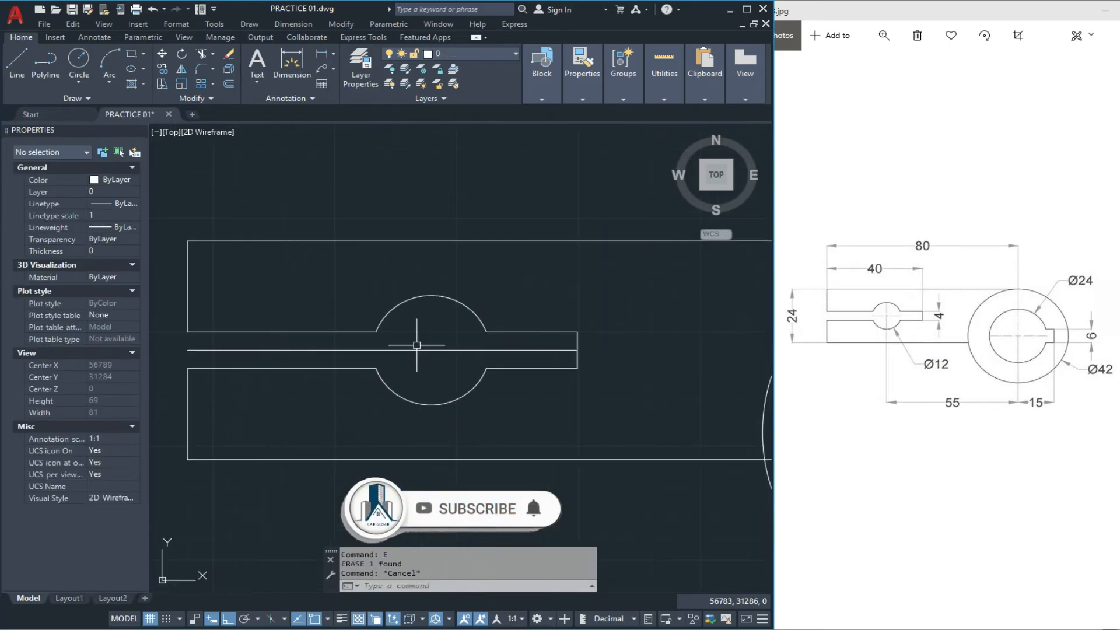
left_click(428, 332)
left_click(406, 360)
scroll(430, 390, "down", 1)
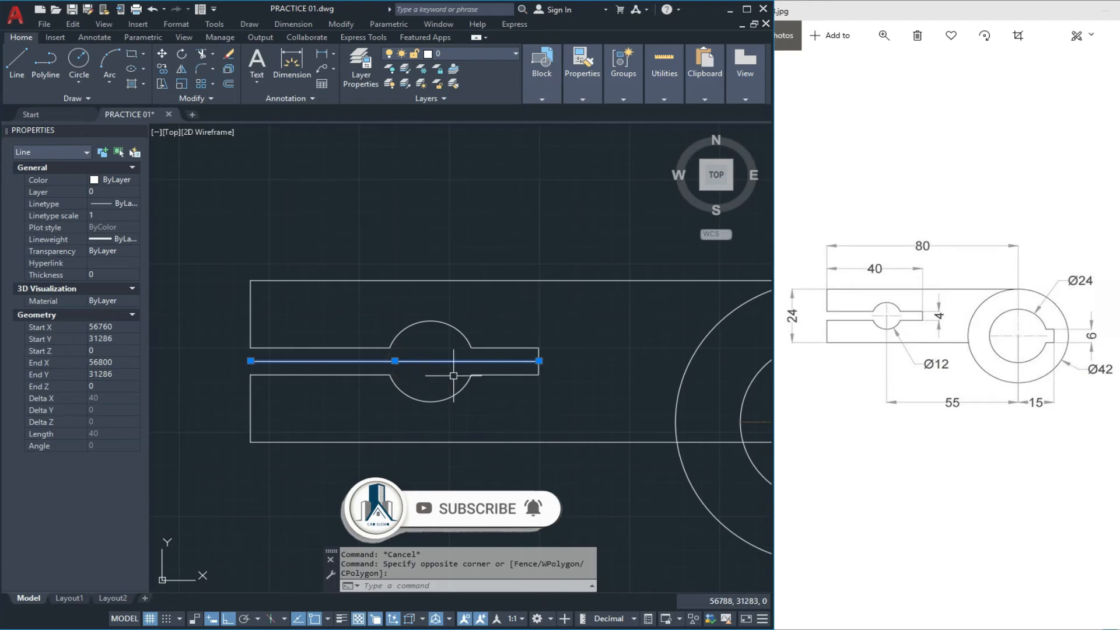
left_click(489, 54)
left_click(478, 101)
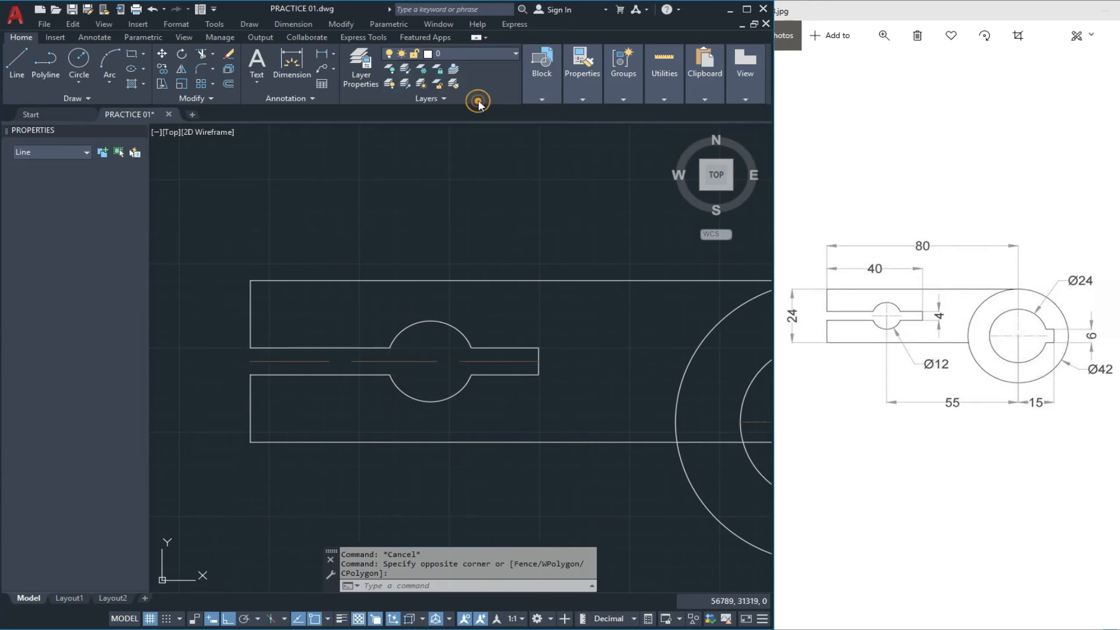
left_click(105, 214)
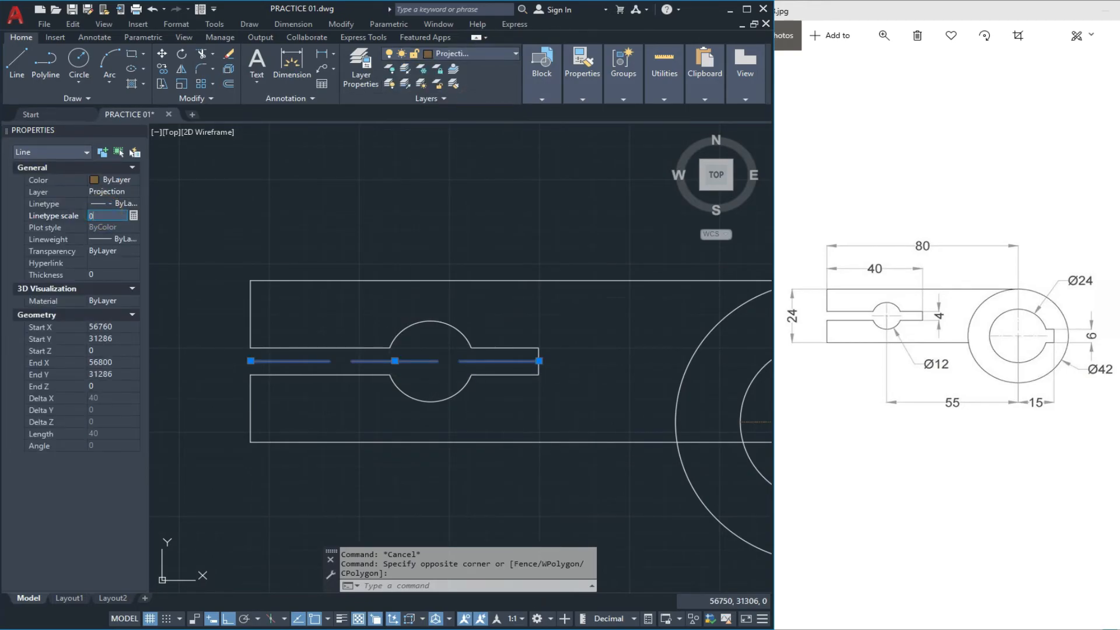
key("Return")
key("Escape")
Trim the arm's lower edge where it runs inside the ring's outer circle
scroll(465, 255, "down", 5)
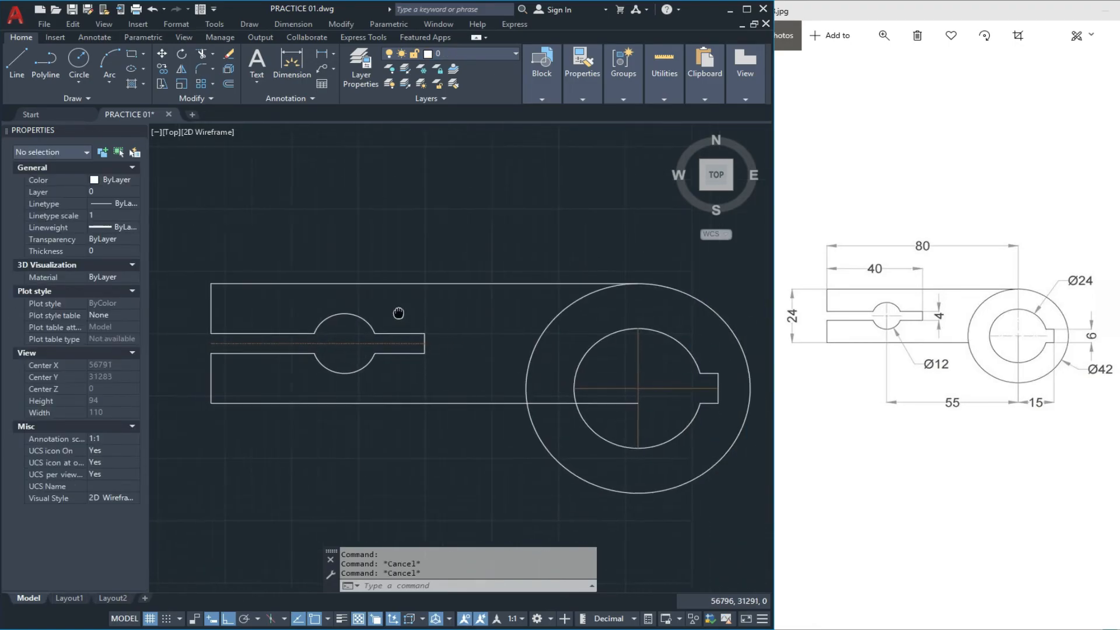
middle_click_drag(429, 307, 397, 314)
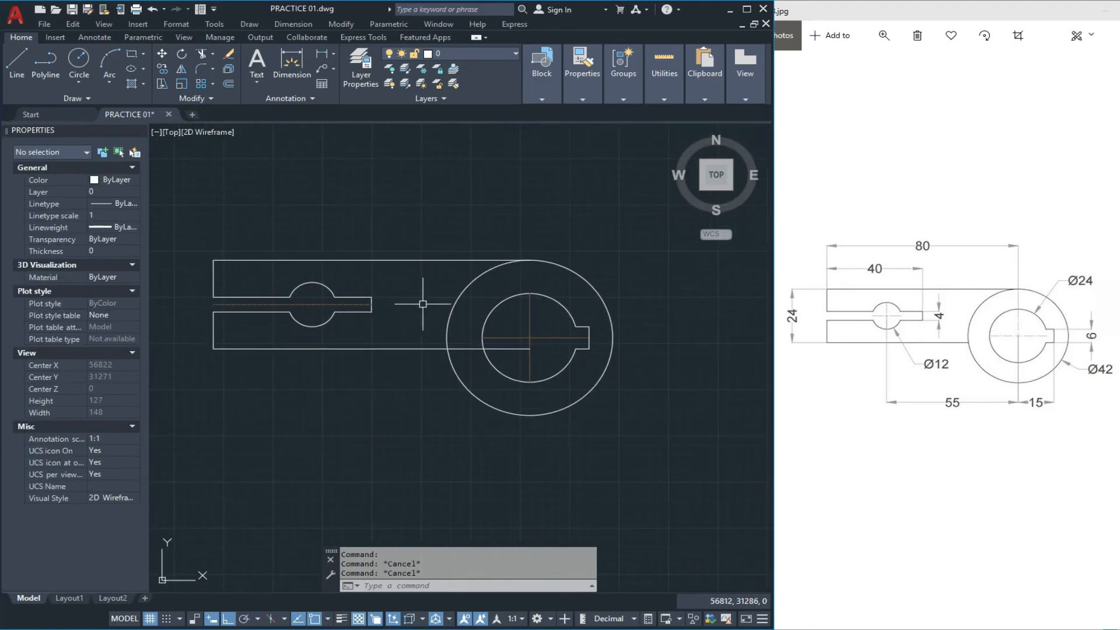
scroll(514, 353, "up", 1)
type("tr")
key("Return")
left_click(447, 347)
scroll(485, 337, "down", 2)
key("Escape")
mouse_move(468, 333)
middle_mouse_down()
mouse_move(511, 370)
mouse_move(509, 356)
middle_mouse_up()
scroll(514, 378, "up", 2)
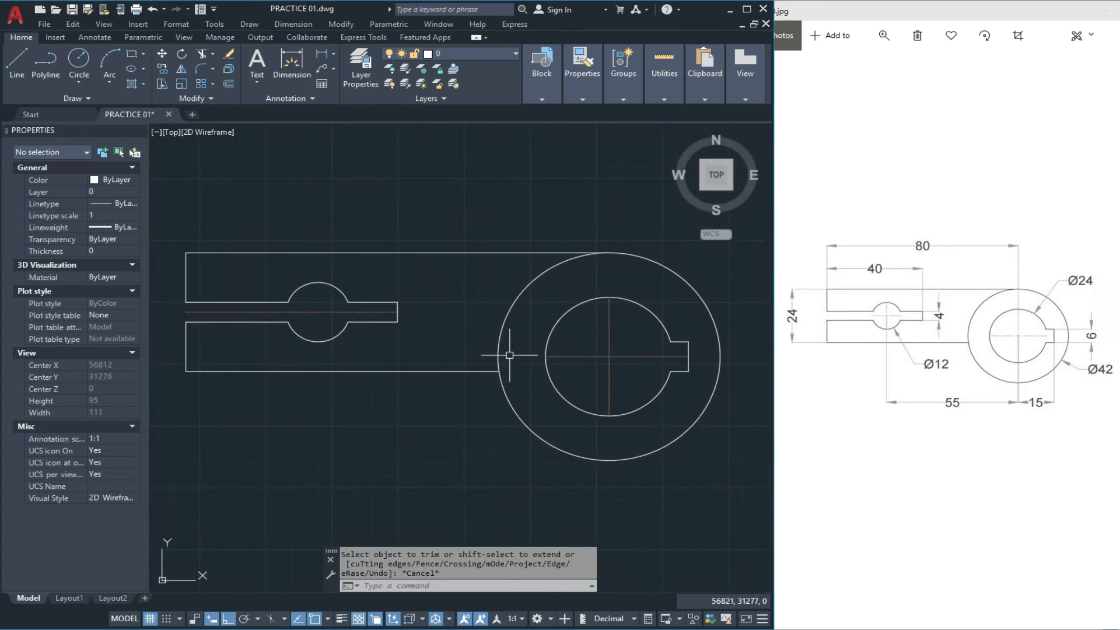